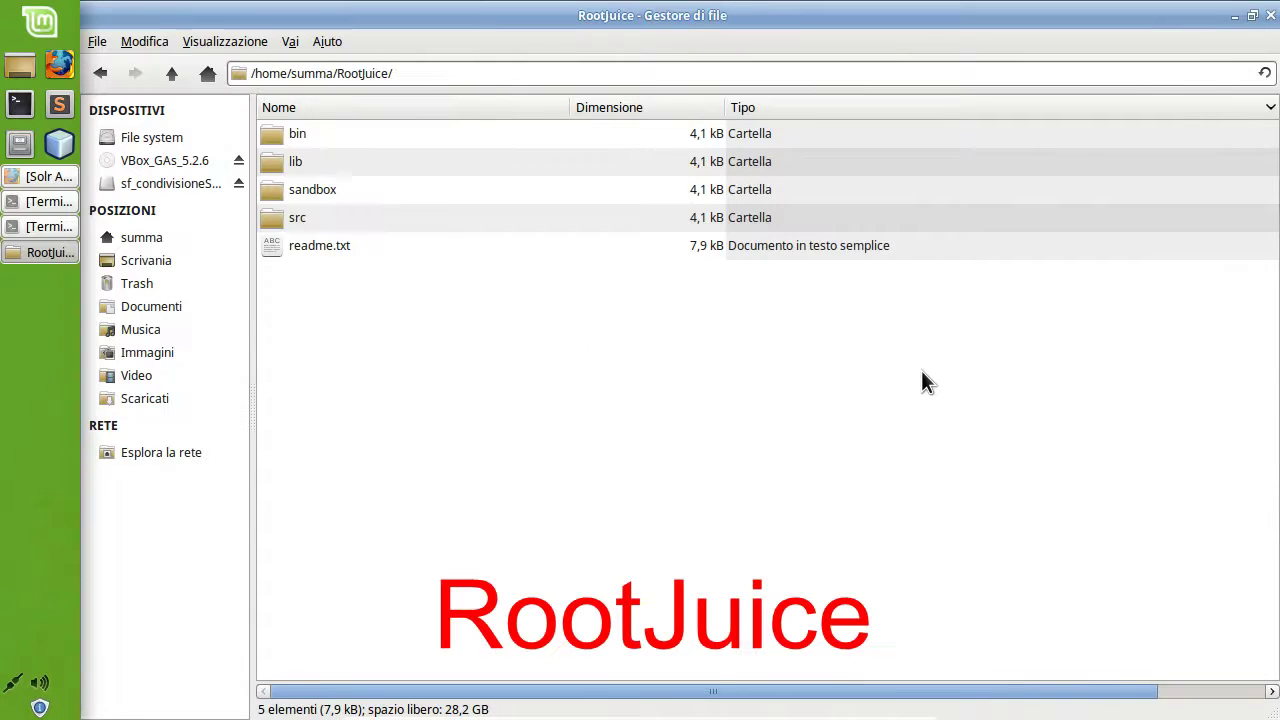
Open the RootJuice sandbox folder and open domainsToFilterOut.txt, rootJuiceConf.properties and seed.txt together in Sublime Text.
left_click_drag(398, 72, 340, 74)
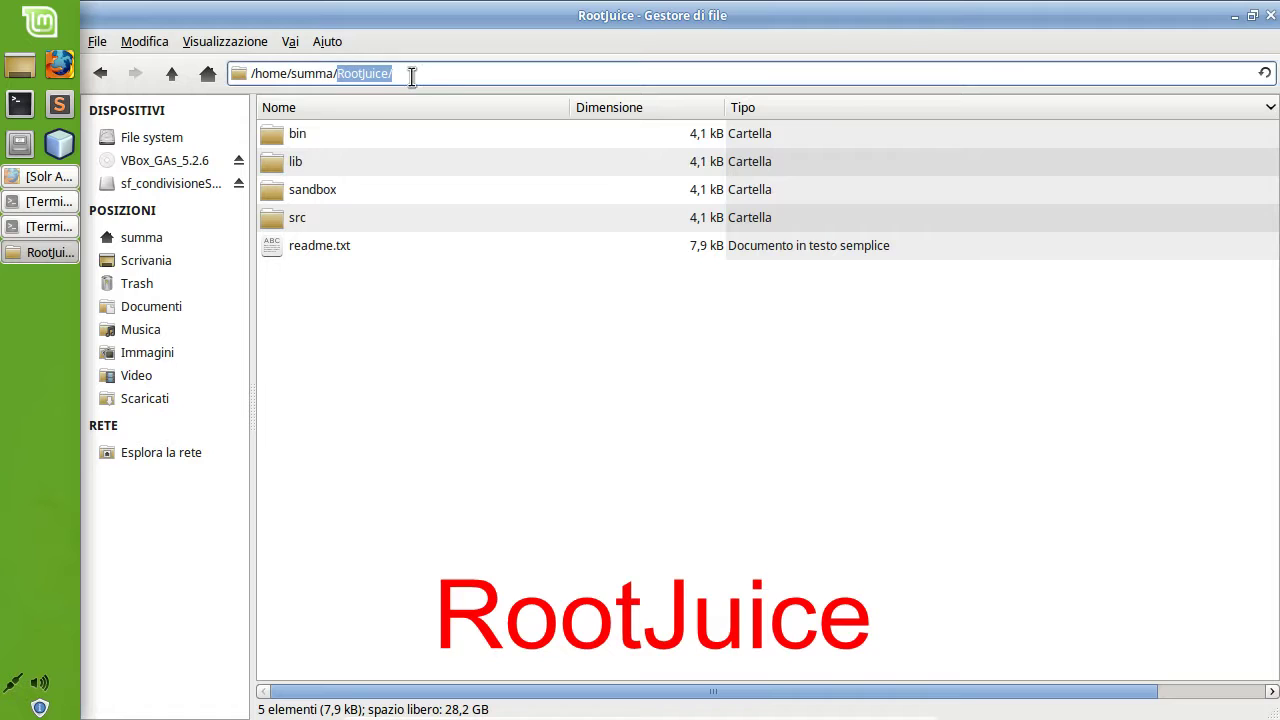
left_click(272, 191)
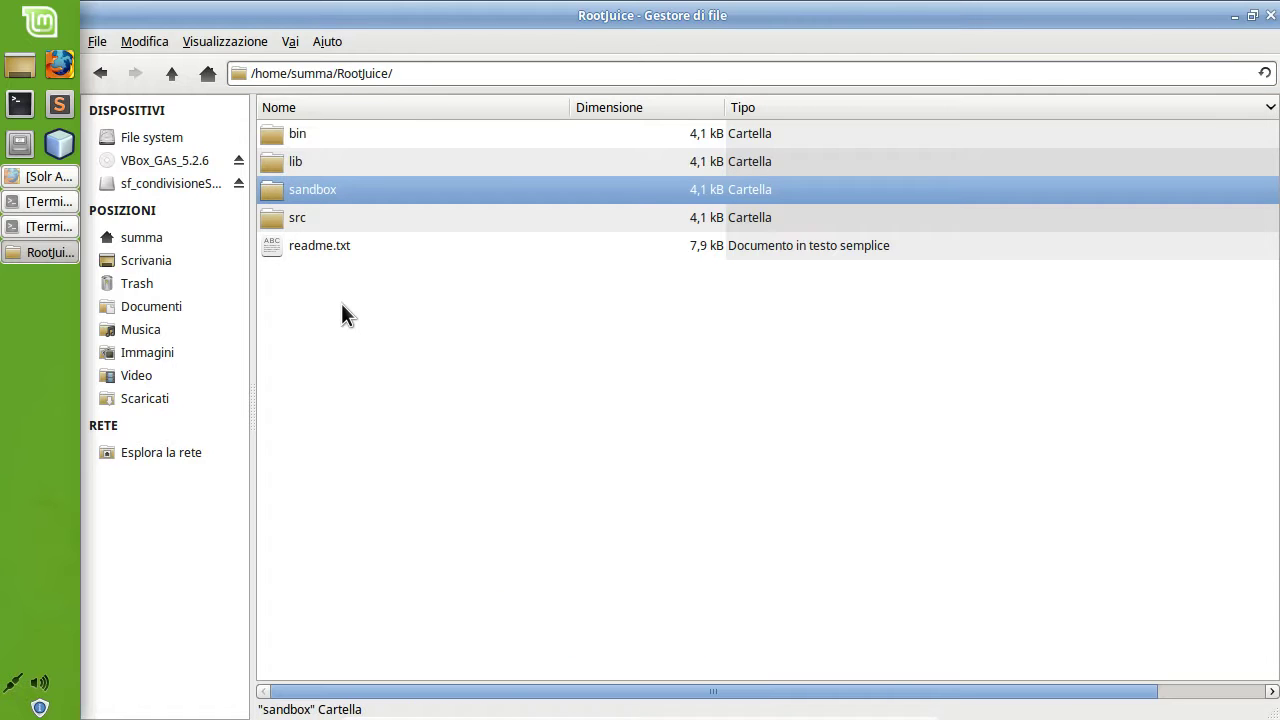
double_click(278, 192)
left_click(306, 191)
left_click(313, 243, "shift")
right_click(313, 243)
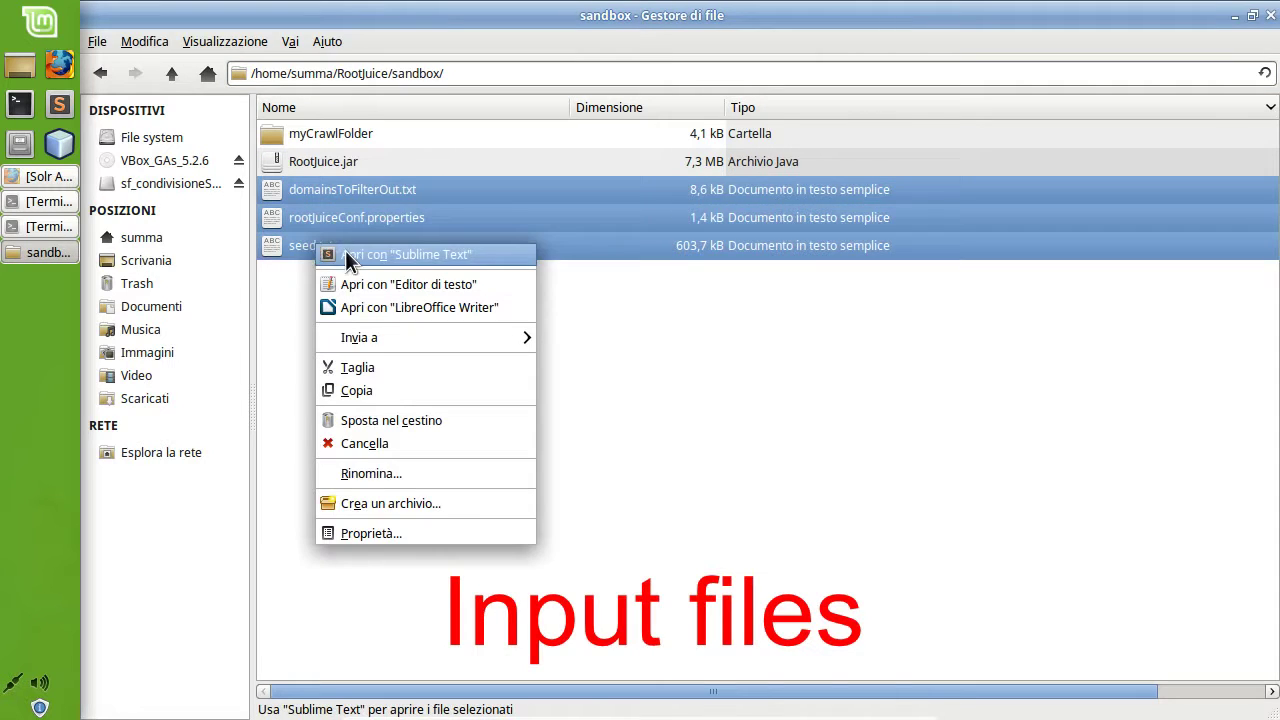
left_click(346, 256)
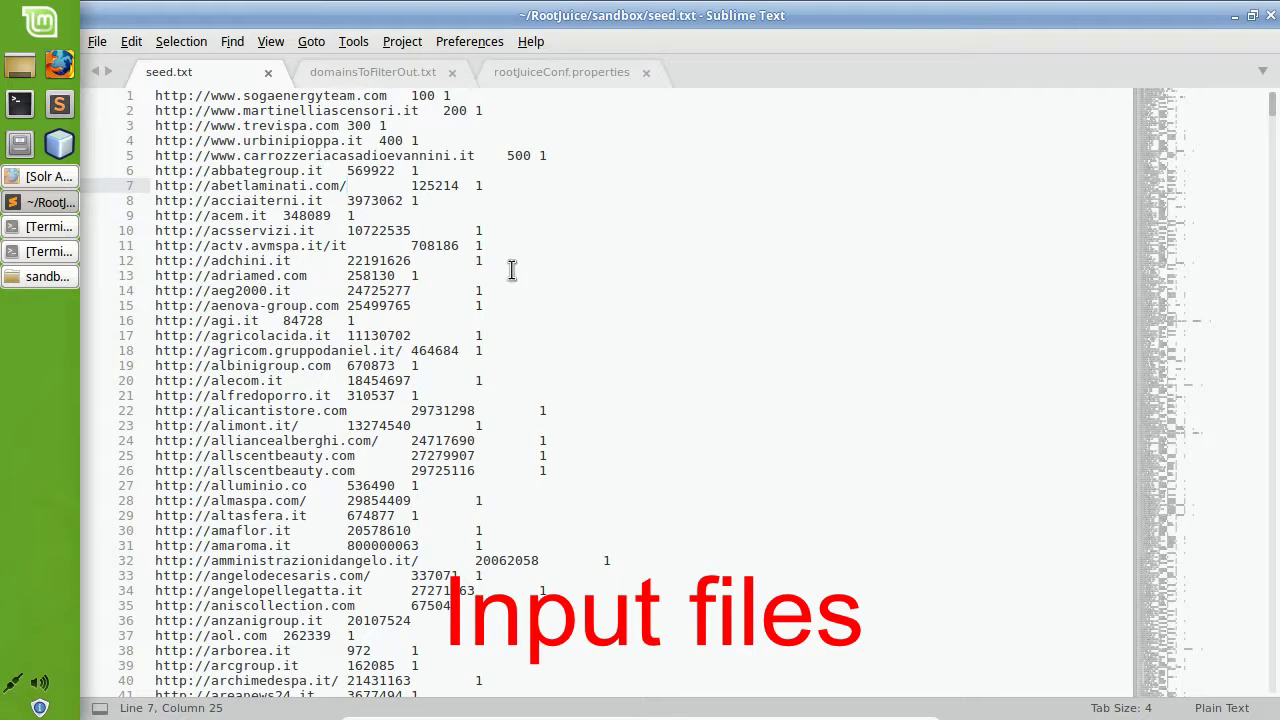
Review domainsToFilterOut.txt and the proxy, scraper and path settings in rootJuiceConf.properties, and close the text editor.
left_click(384, 79)
left_click(537, 74)
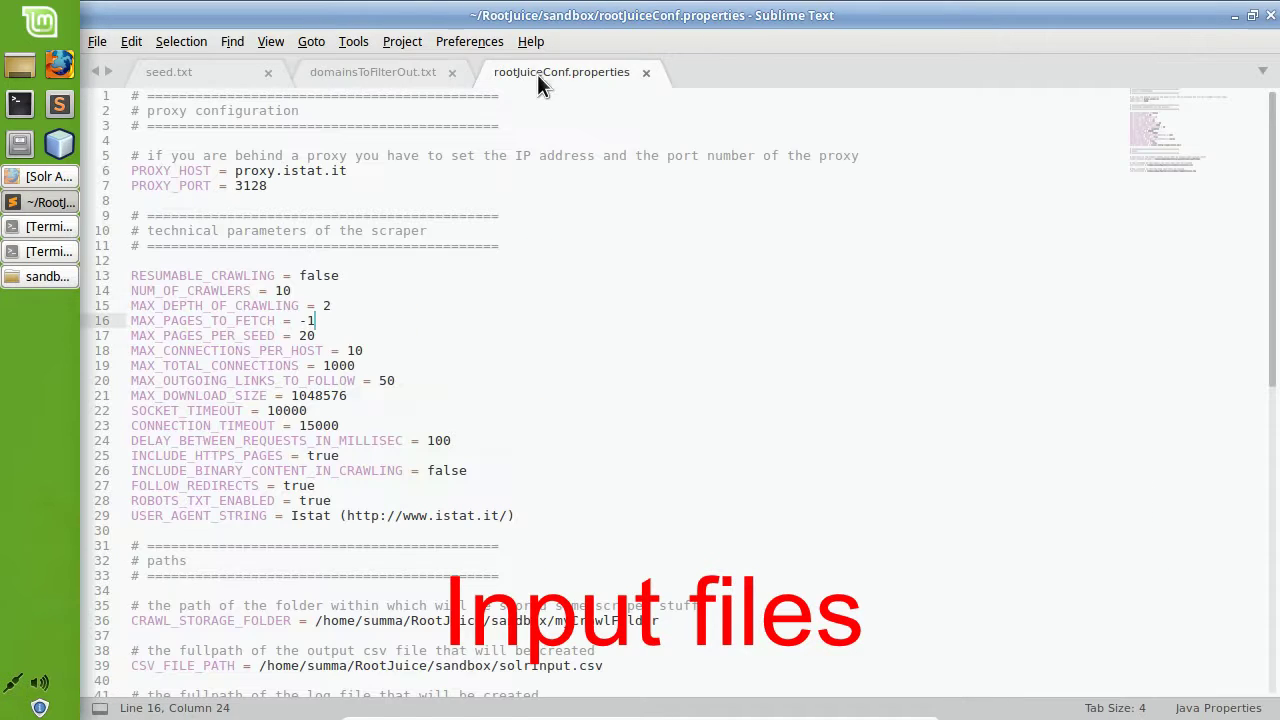
left_click(632, 244)
scroll(645, 250, "down", 4)
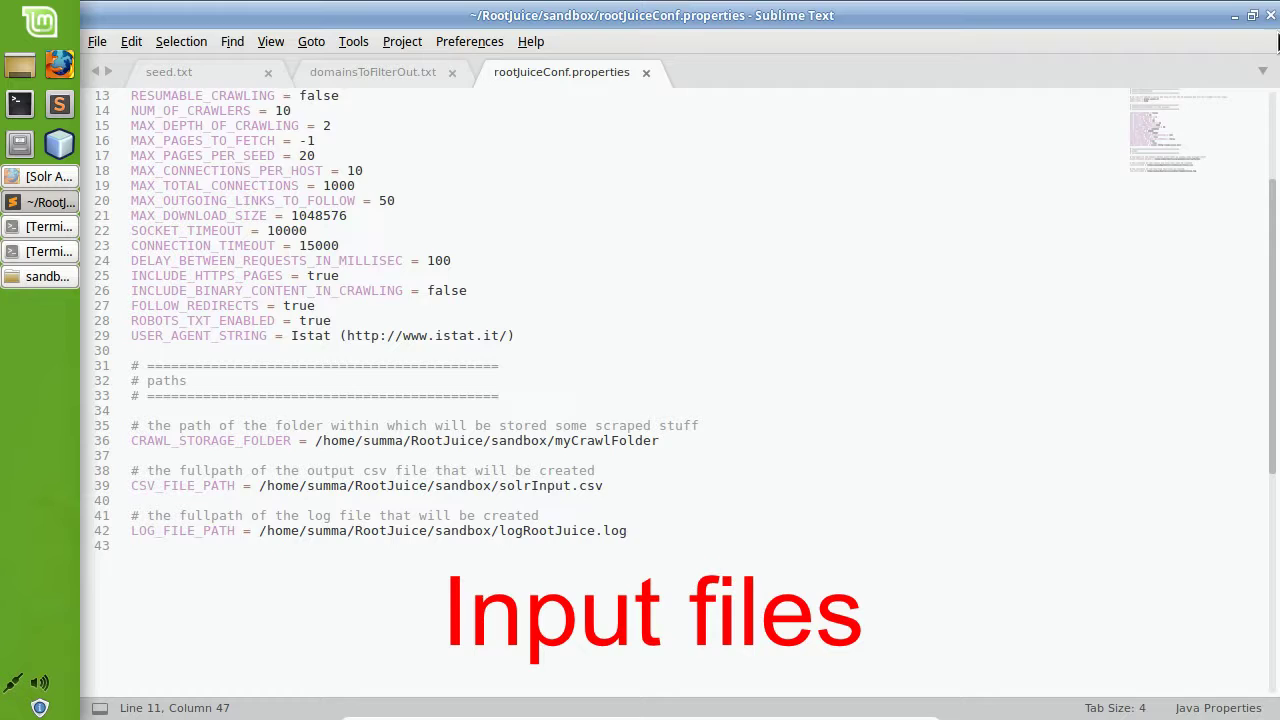
left_click(1270, 15)
left_click(608, 386)
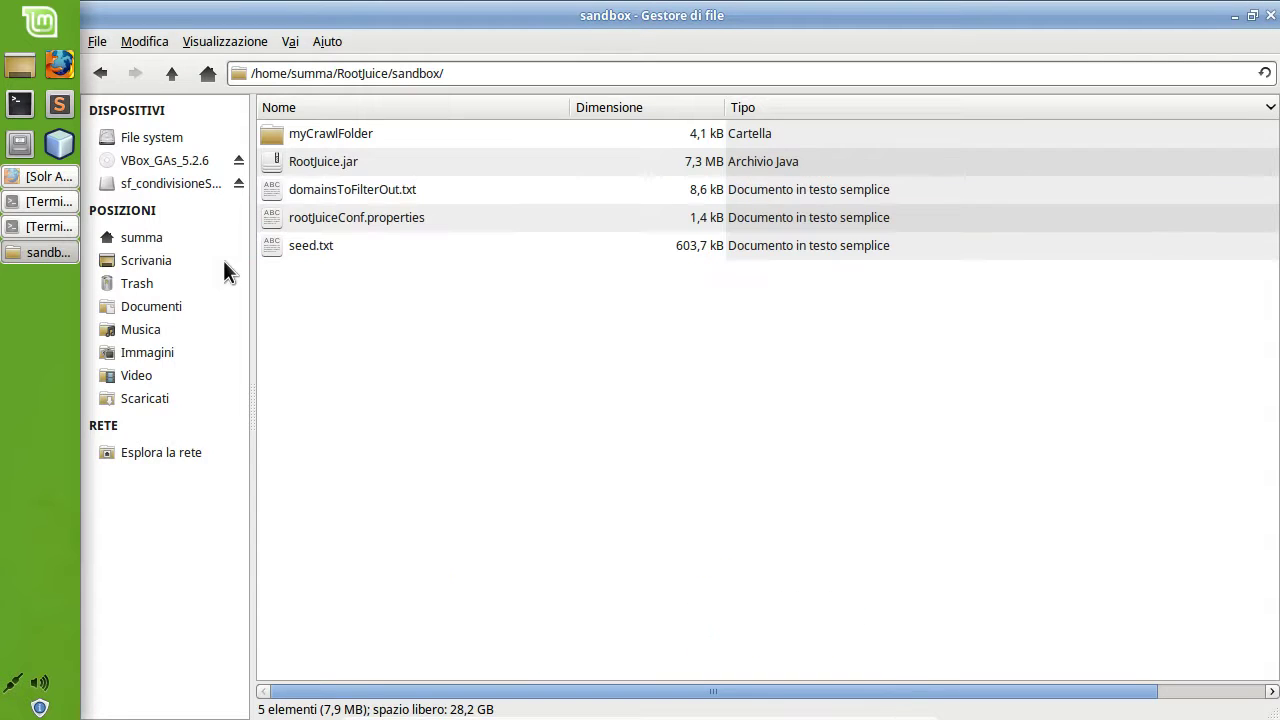
Run the RootJuice program with rootJuiceConf.properties by pasting its command into the sandbox terminal, and follow its log in the second terminal.
left_click(40, 205)
right_click(692, 240)
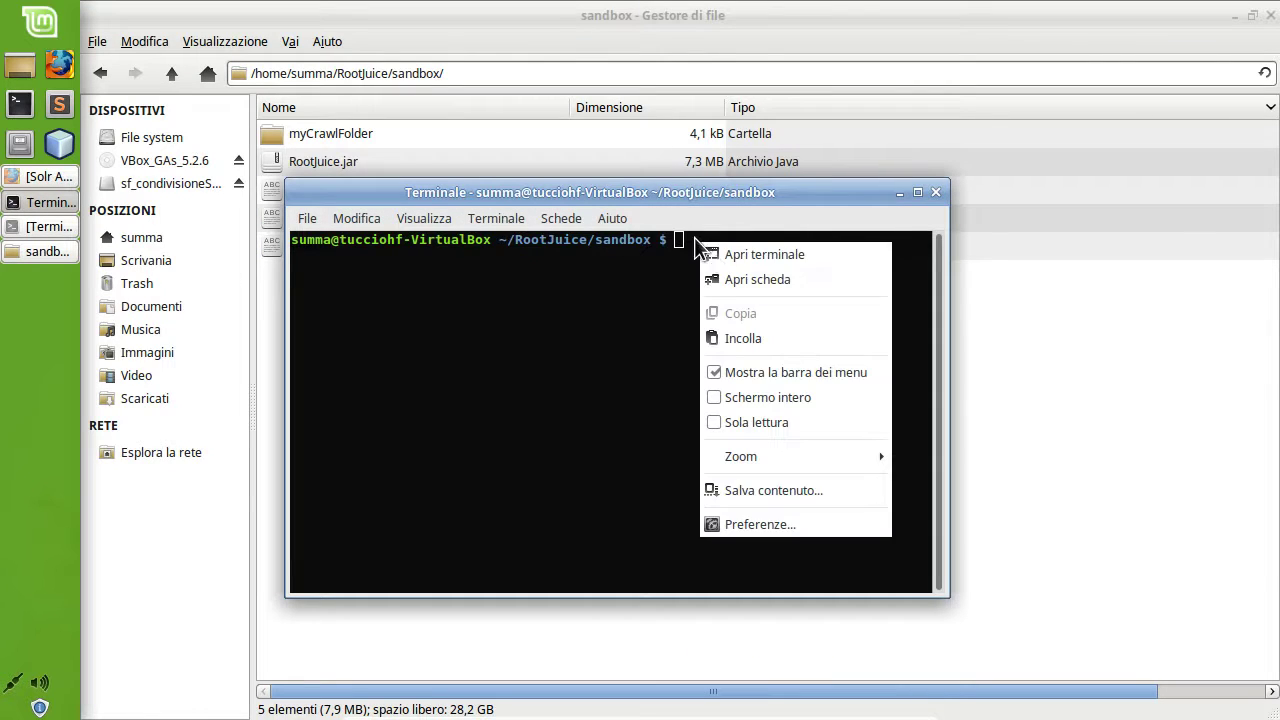
left_click(748, 334)
key("Return")
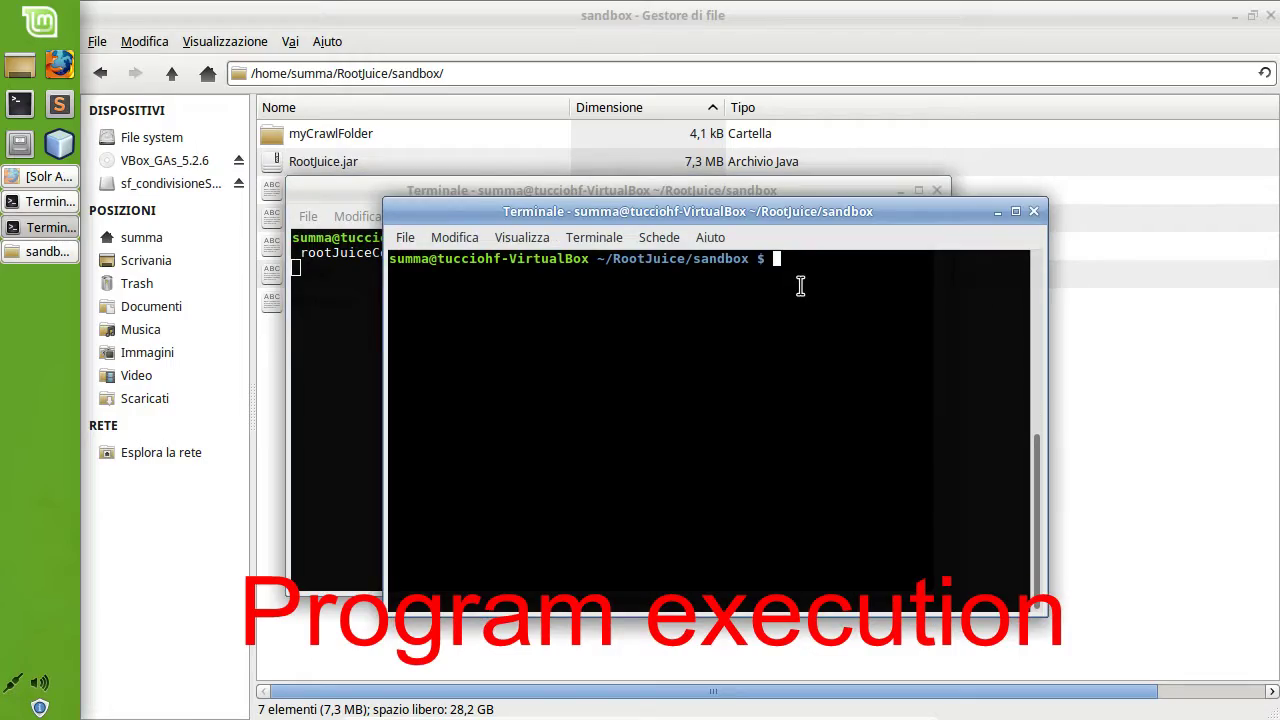
key("Return")
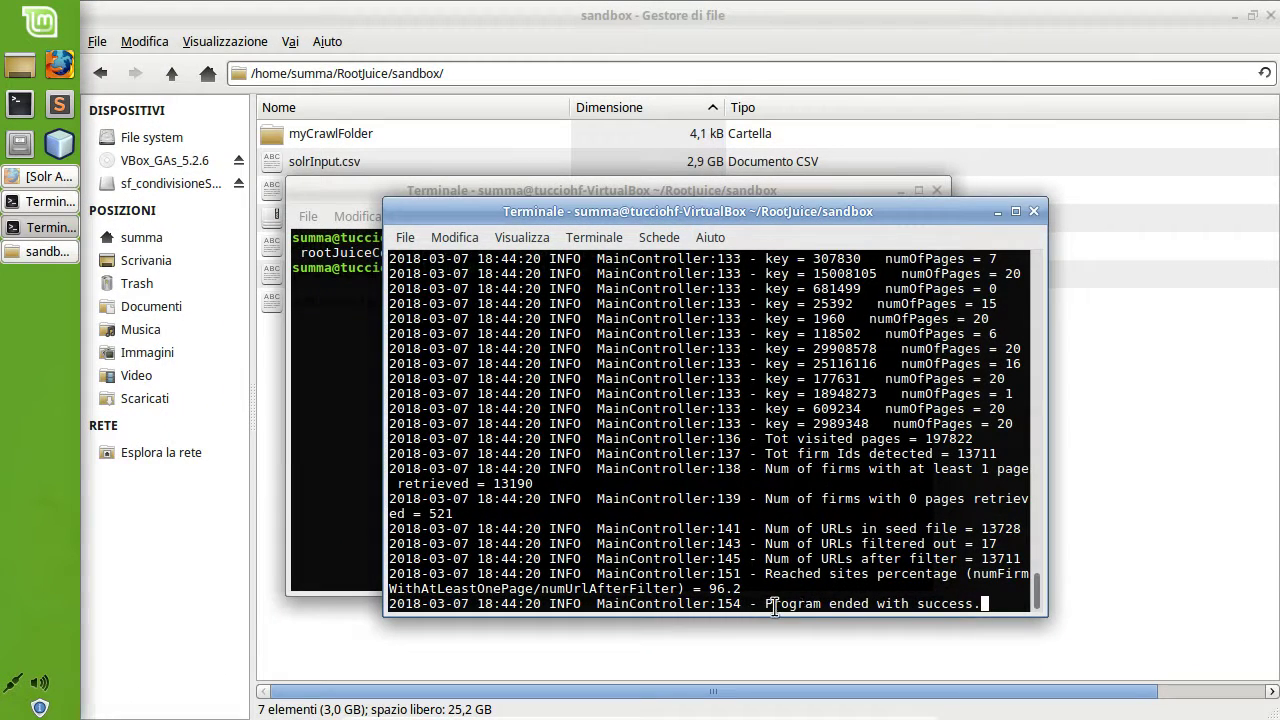
Check the closing line of the RootJuice log output and minimise both terminal windows.
left_click_drag(765, 604, 972, 604)
left_click(997, 567)
left_click(996, 213)
left_click(898, 191)
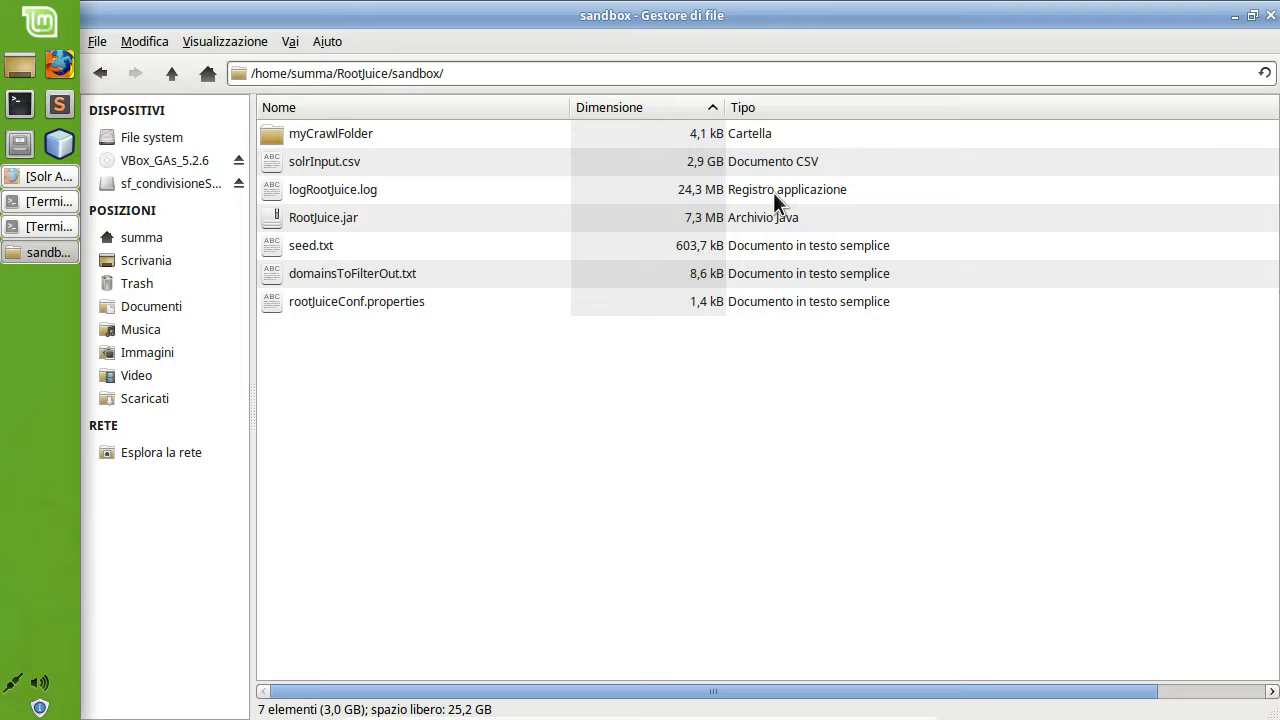
Open solrInput.csv in LibreOffice Calc, importing it as Unicode (UTF-8) text separated by tabs.
left_click(323, 161)
right_click(327, 161)
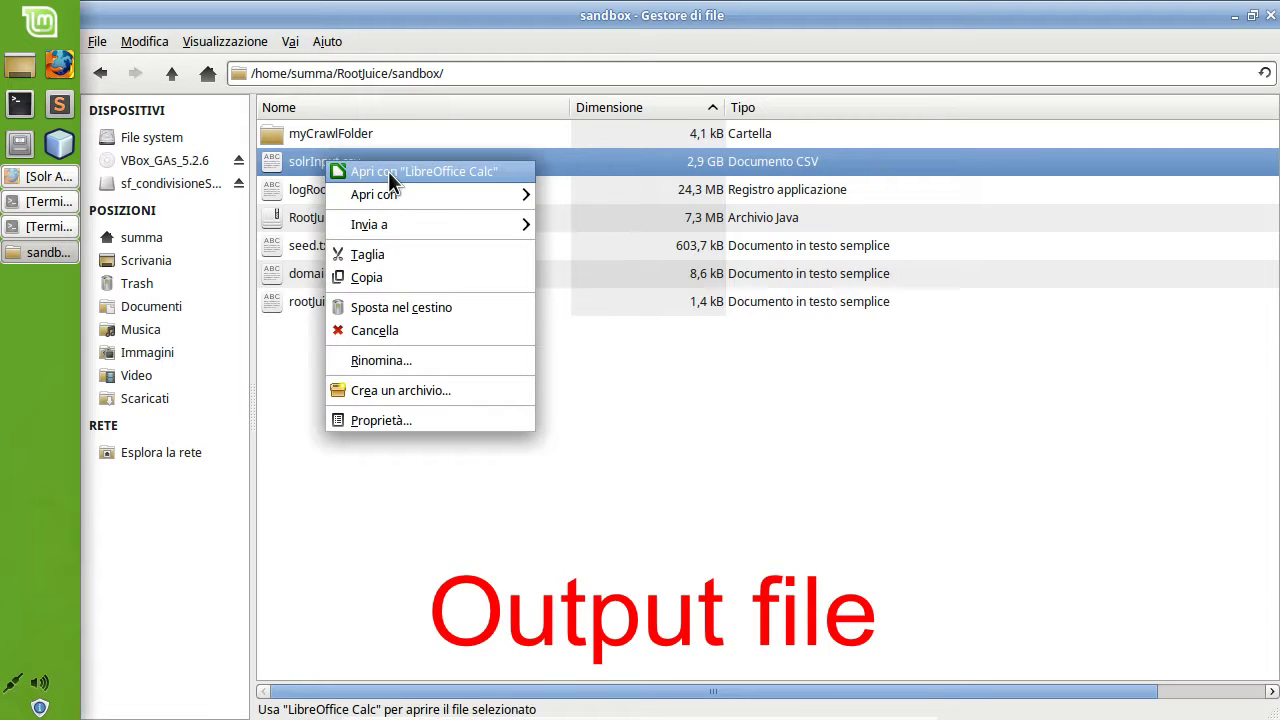
left_click(388, 171)
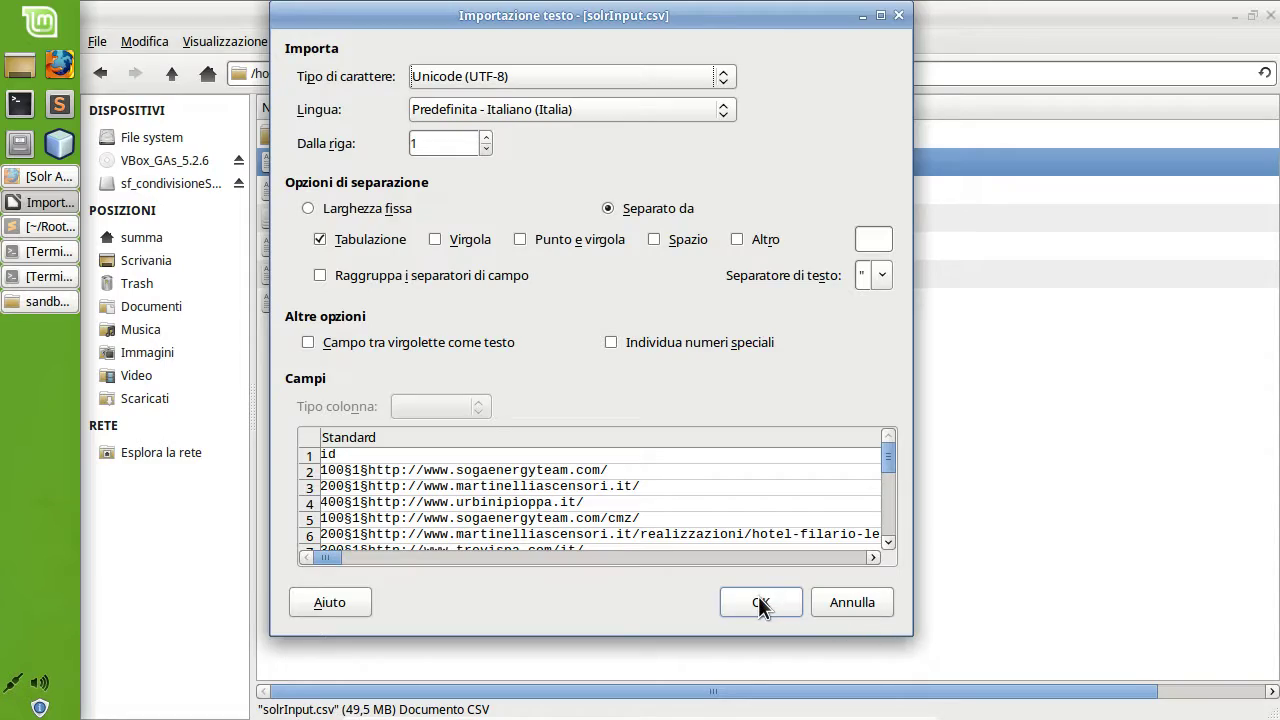
left_click(760, 603)
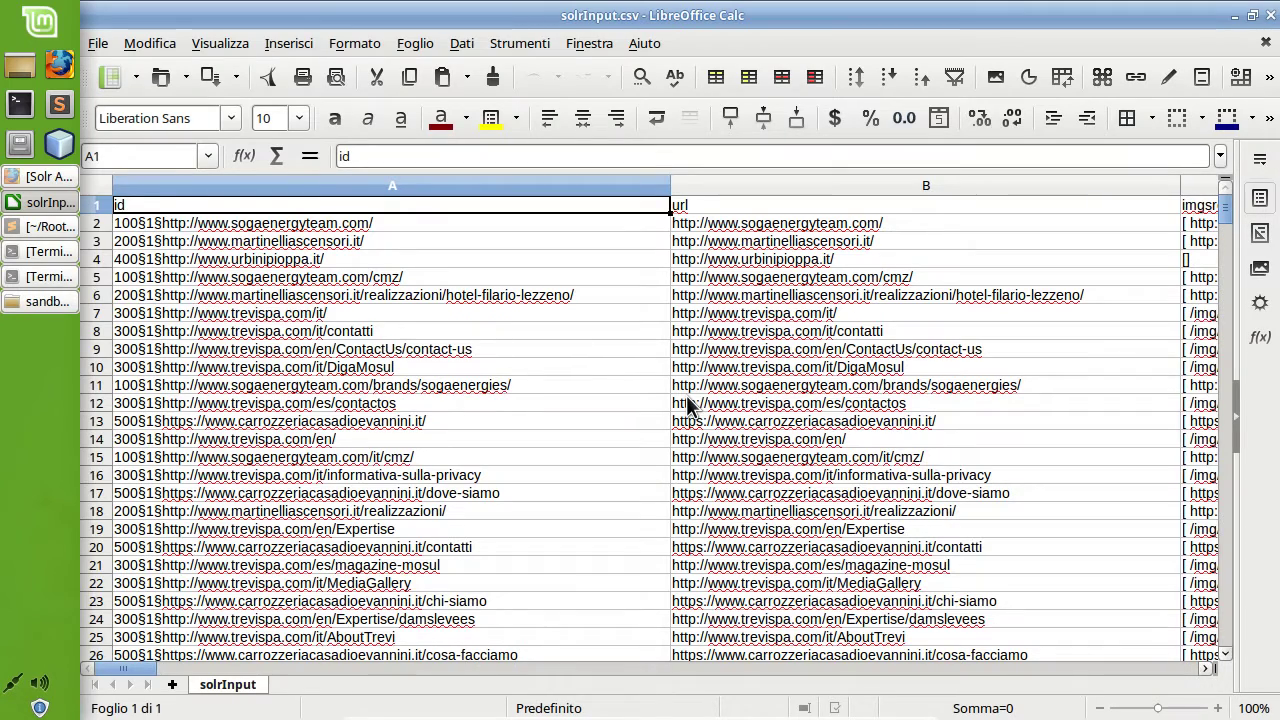
Select the whole solrInput sheet and examine the scraped data across its columns.
left_click(94, 184)
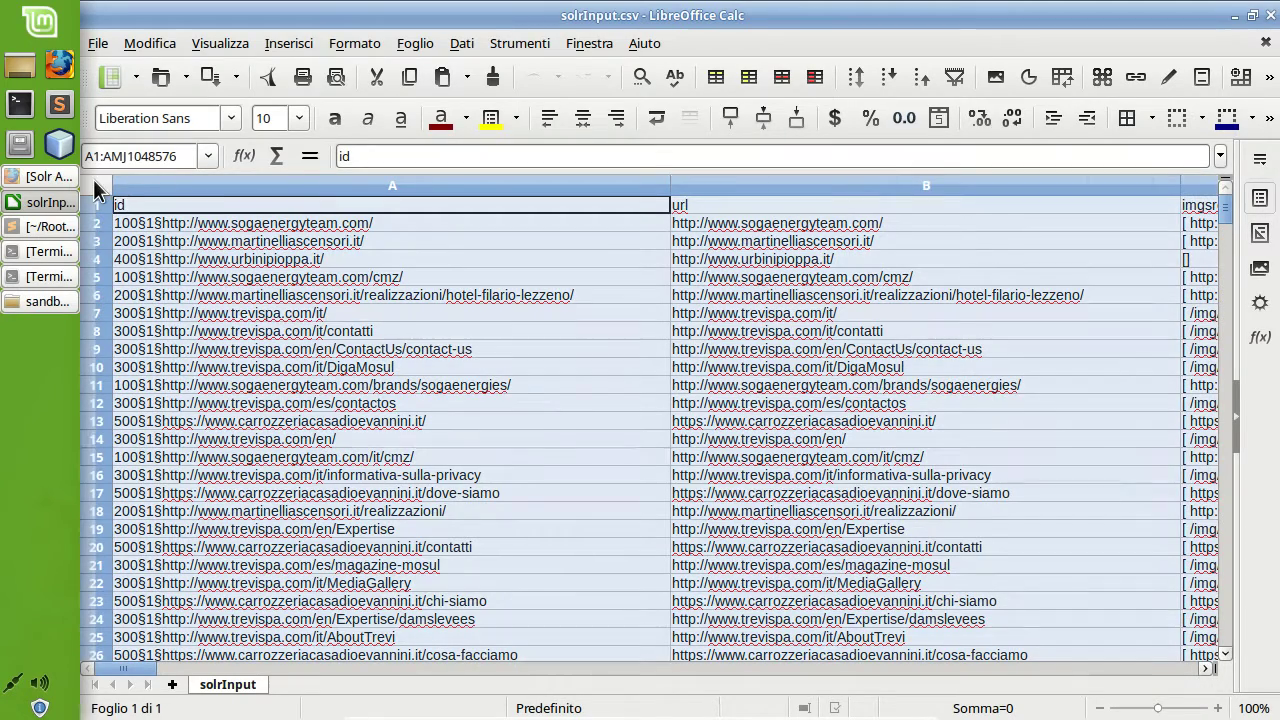
left_click(1206, 668)
left_click(1206, 668)
left_click(1206, 668)
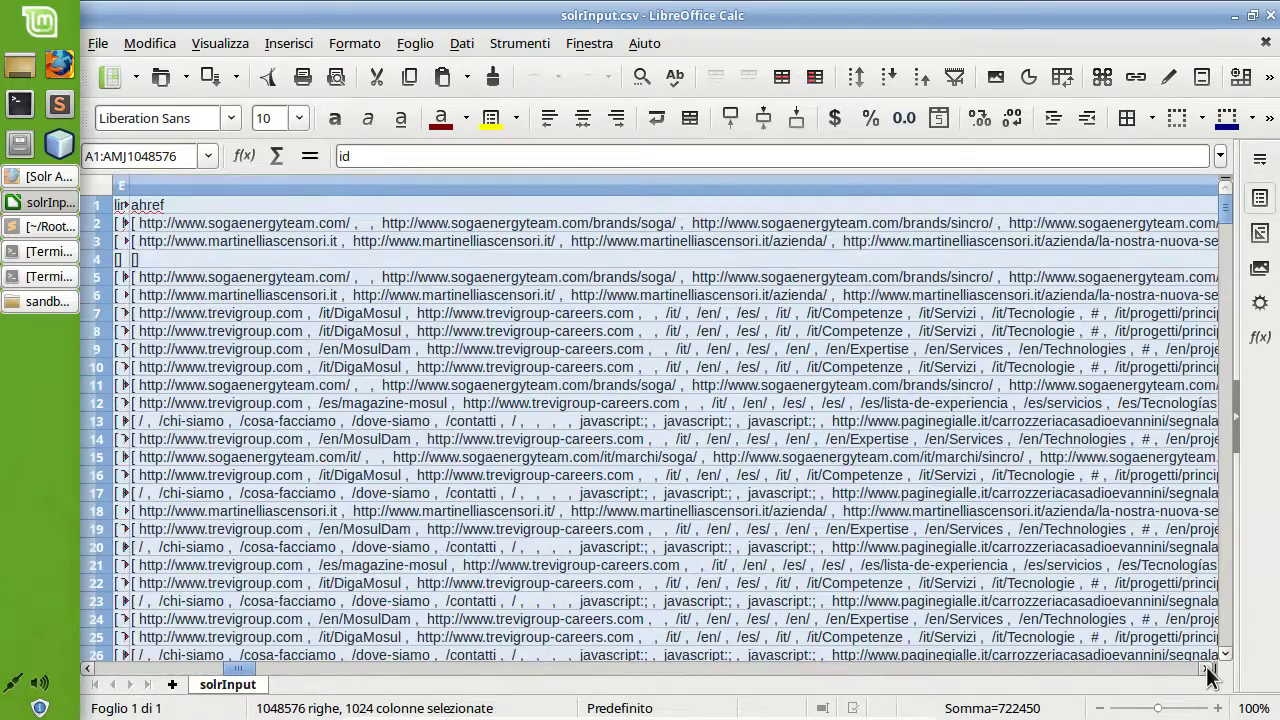
left_click(1206, 668)
left_click(1206, 668)
left_click(1206, 668)
left_click(1206, 668)
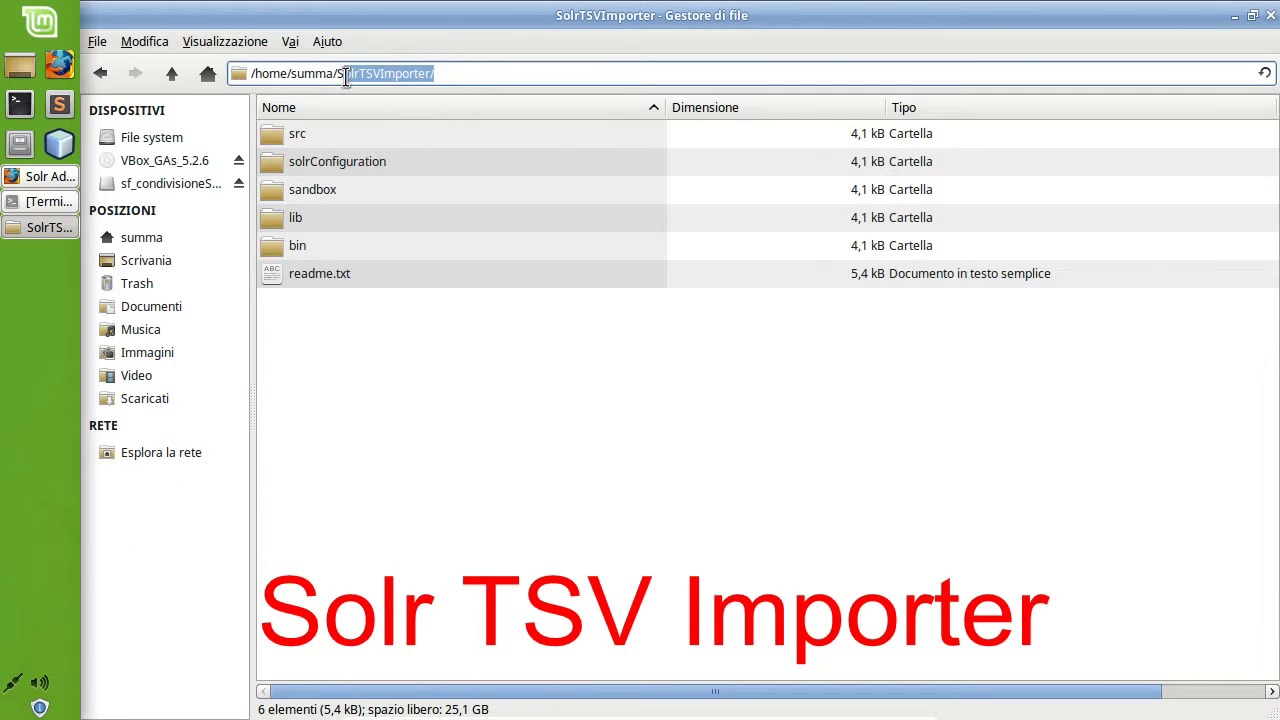
Open the SolrTSVImporter sandbox folder, review the Solr server settings in solrTsvImporterConf.properties, and close the file.
right_click(297, 188)
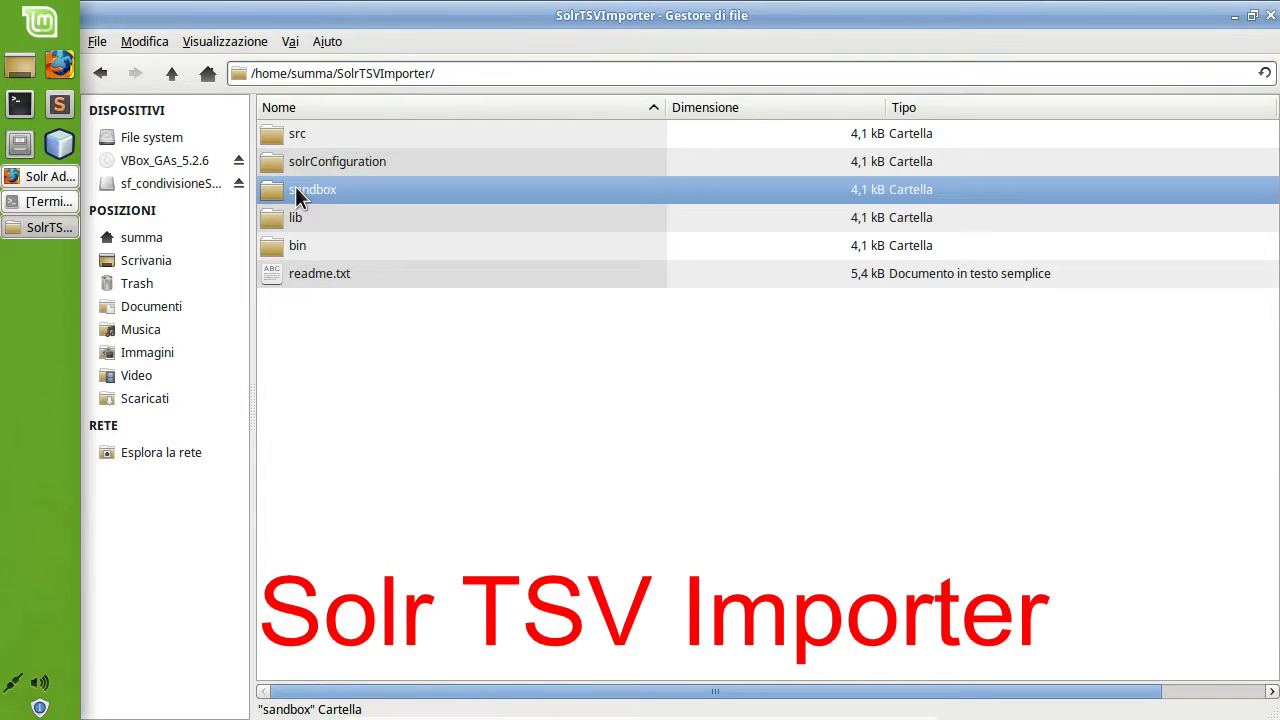
left_click(338, 196)
left_click(338, 189)
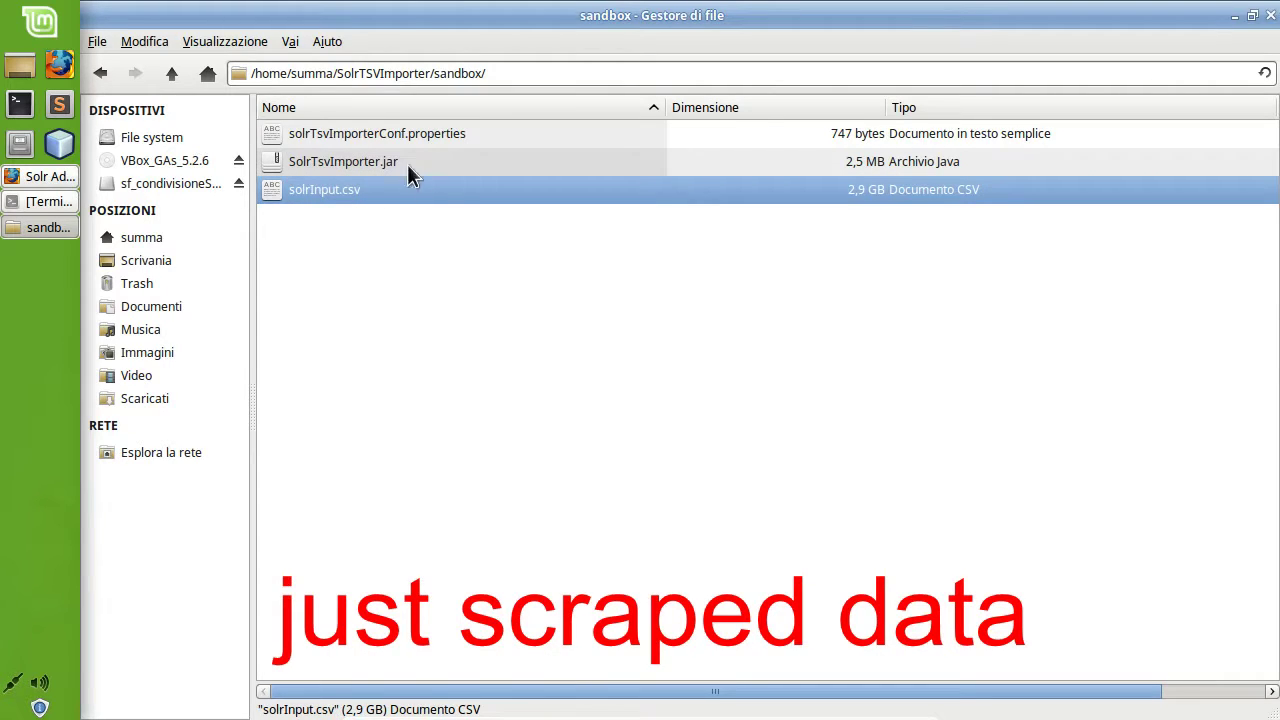
double_click(377, 134)
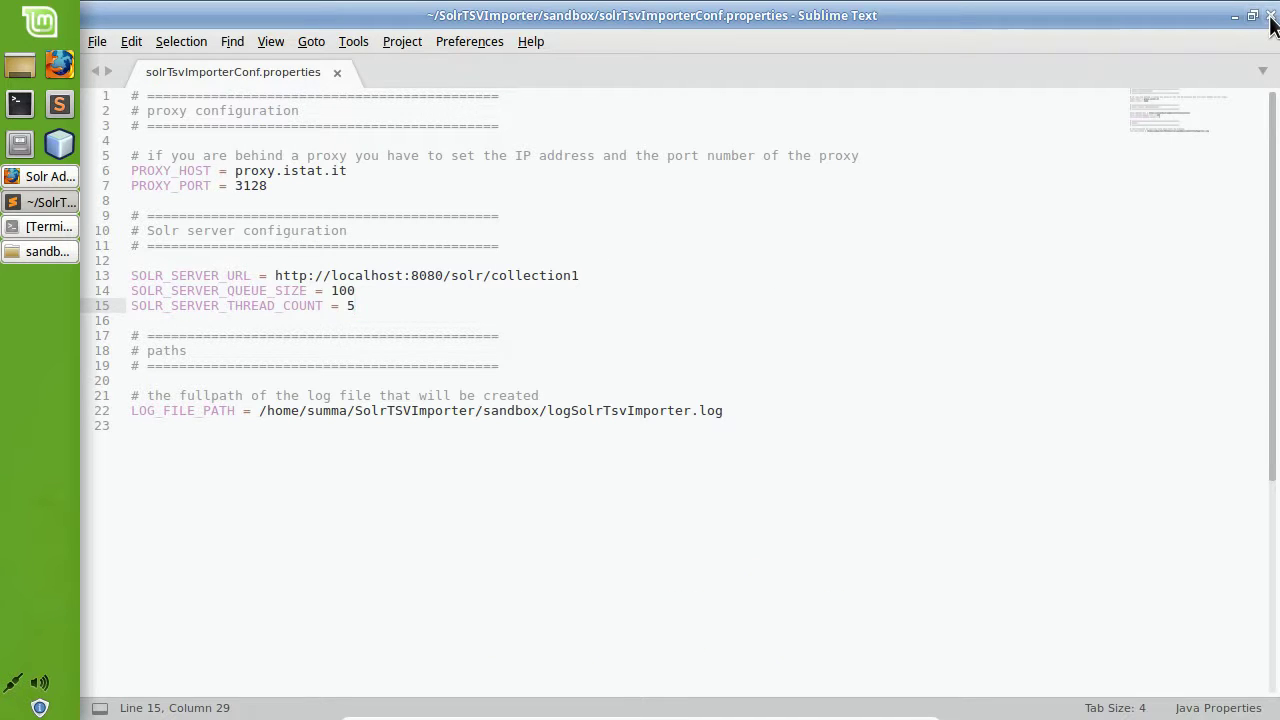
left_click(1271, 16)
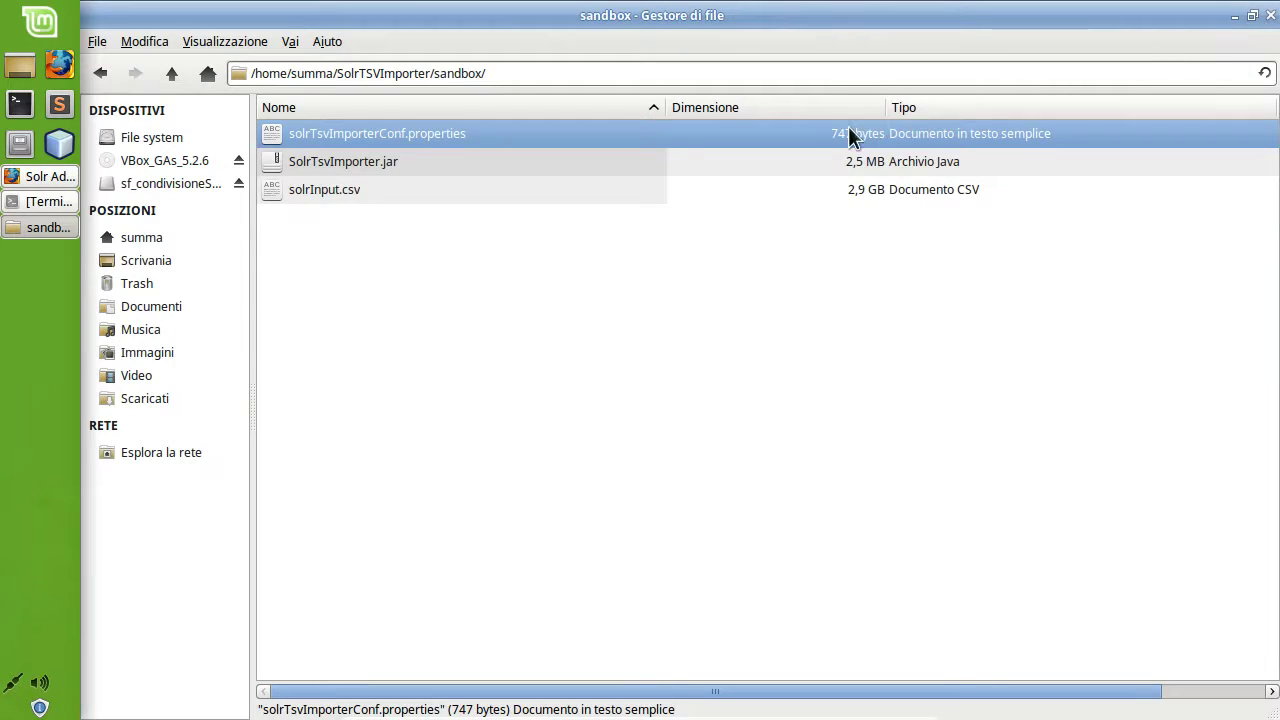
Switch to Solr Admin in Firefox, choose the collection1 core and open its query form.
left_click(58, 176)
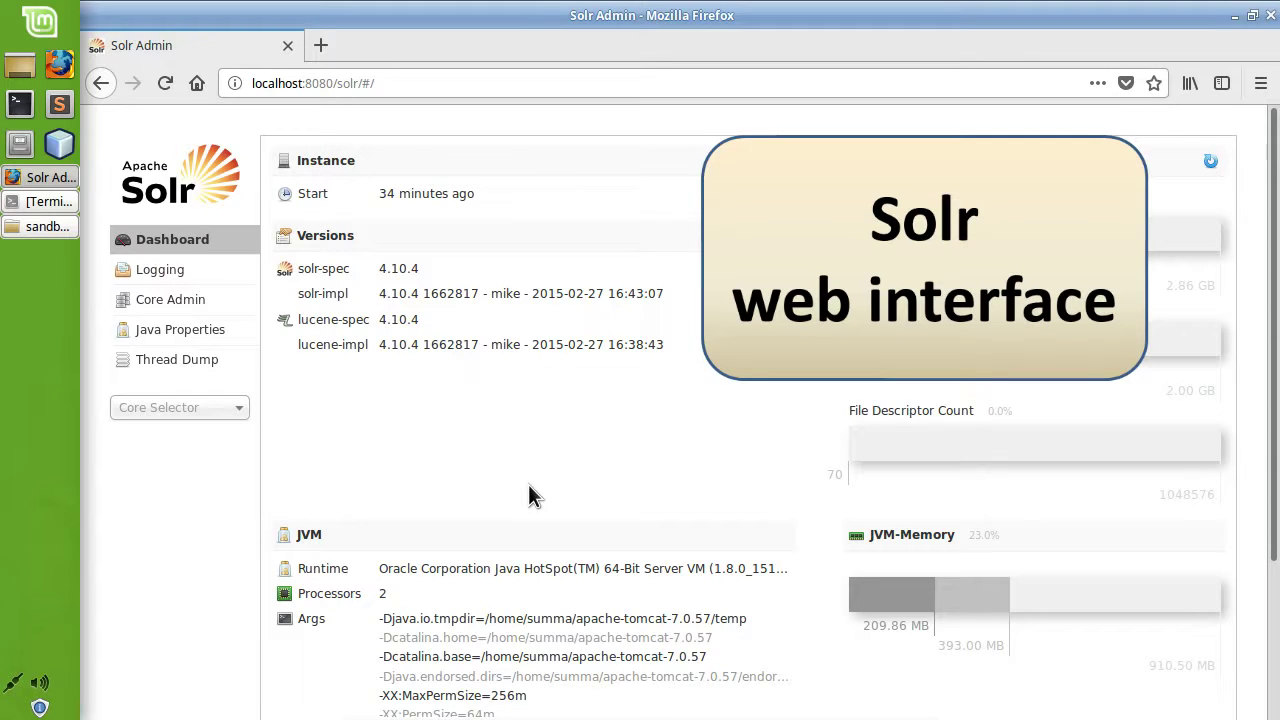
left_click(240, 410)
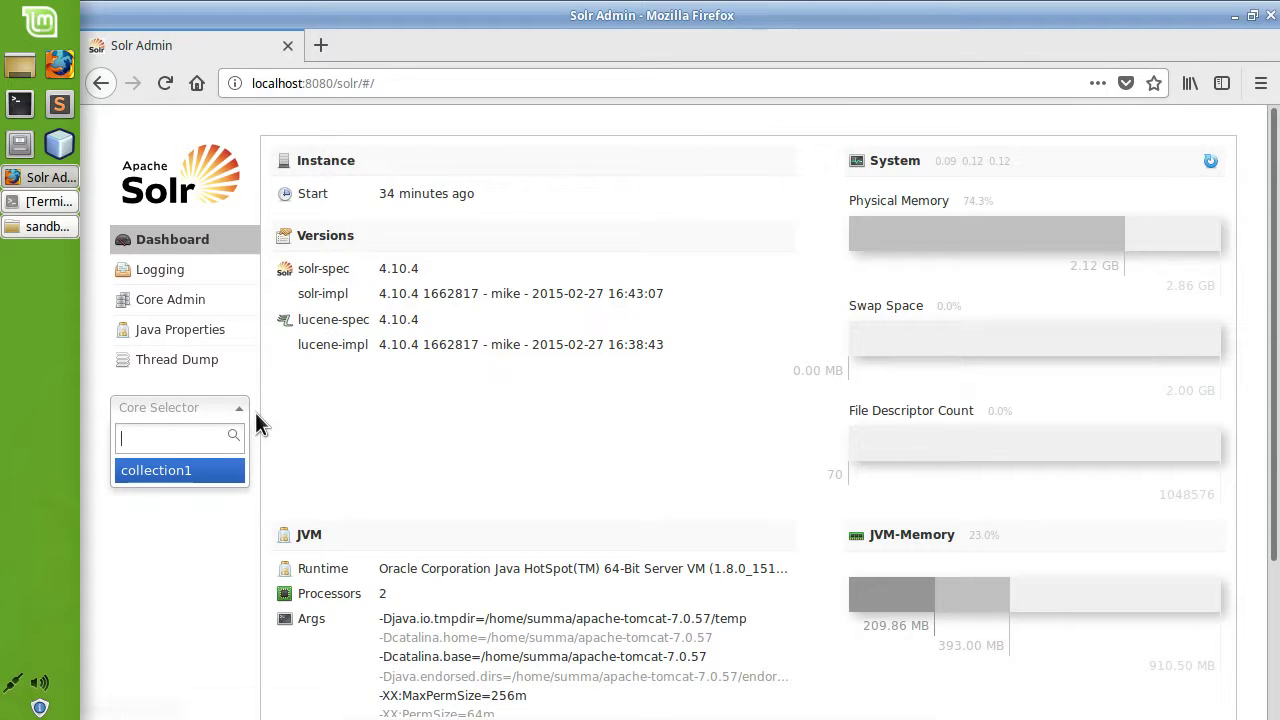
left_click(170, 470)
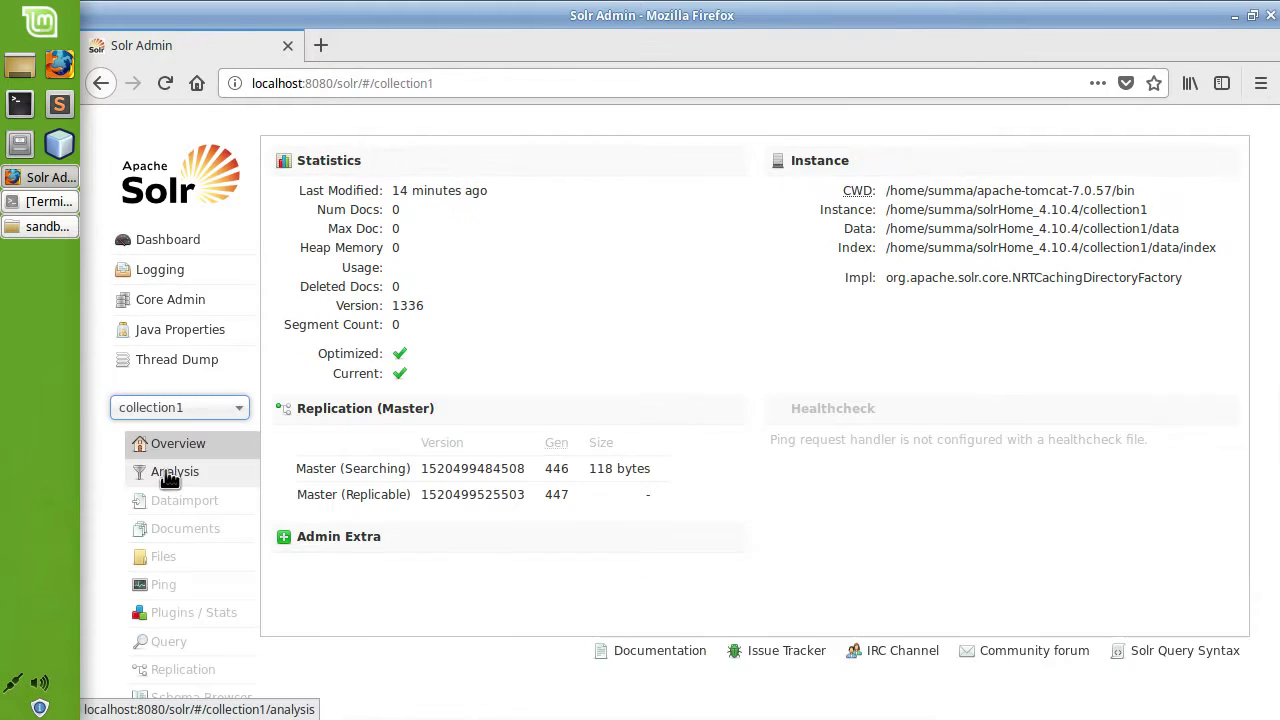
left_click(170, 643)
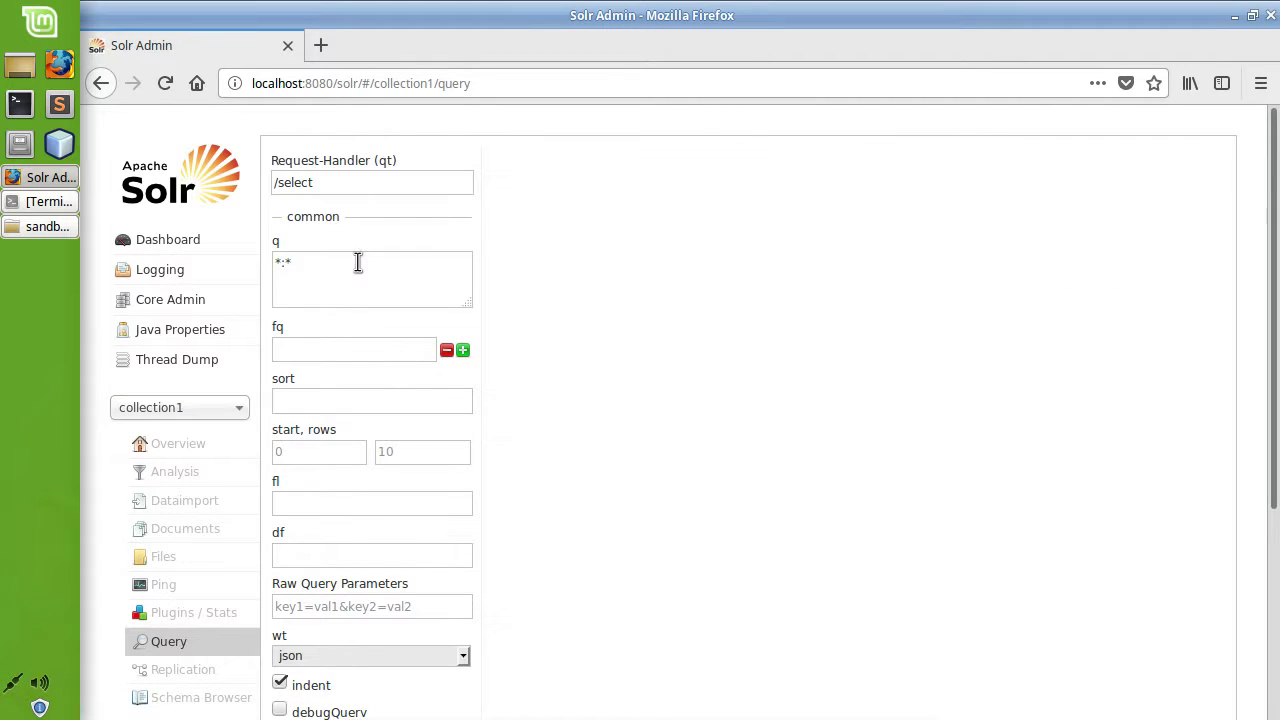
Execute the *:* query on collection1 and check the numFound value in the response.
left_click_drag(344, 260, 264, 257)
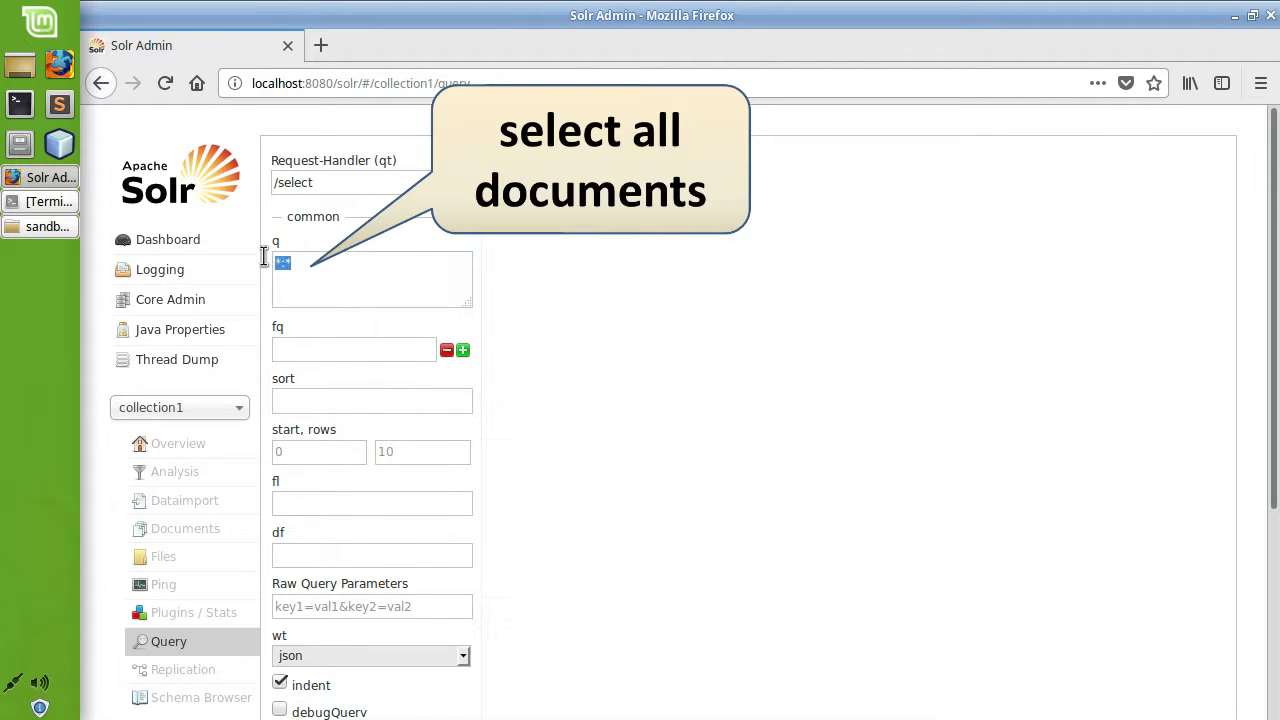
left_click(600, 524)
scroll(600, 524, "down", 4)
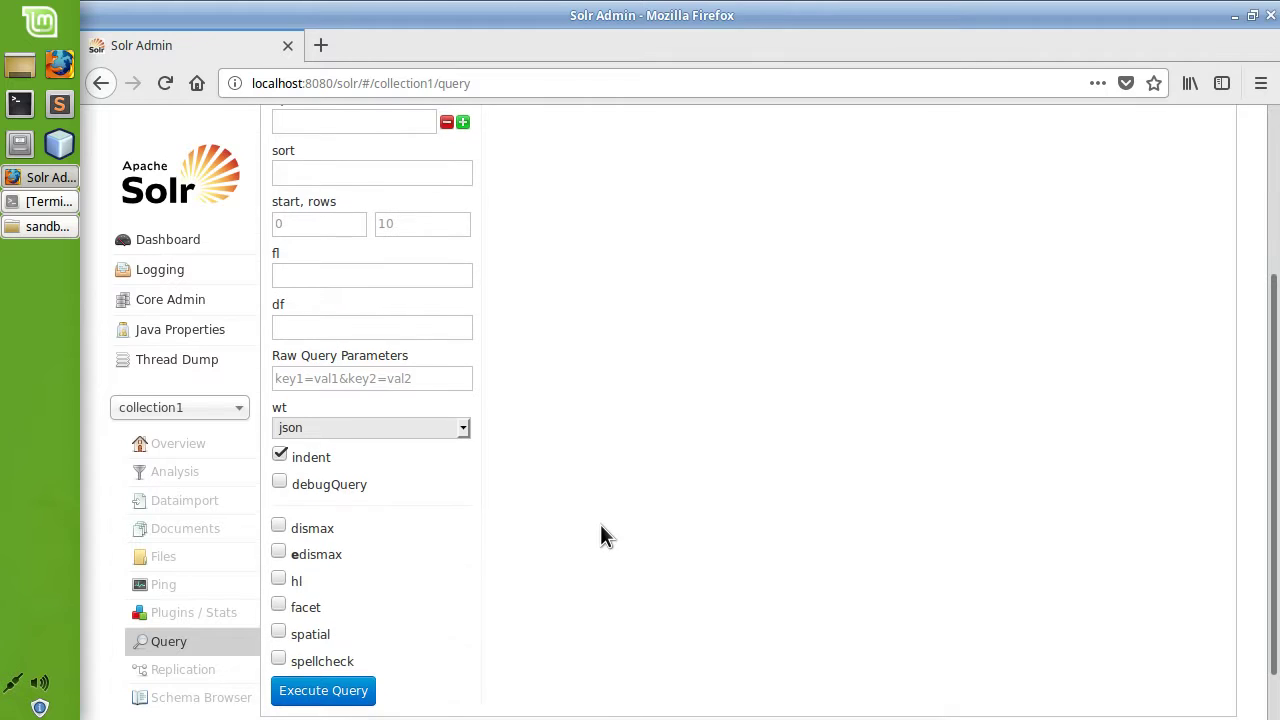
left_click(346, 694)
scroll(793, 523, "up", 2)
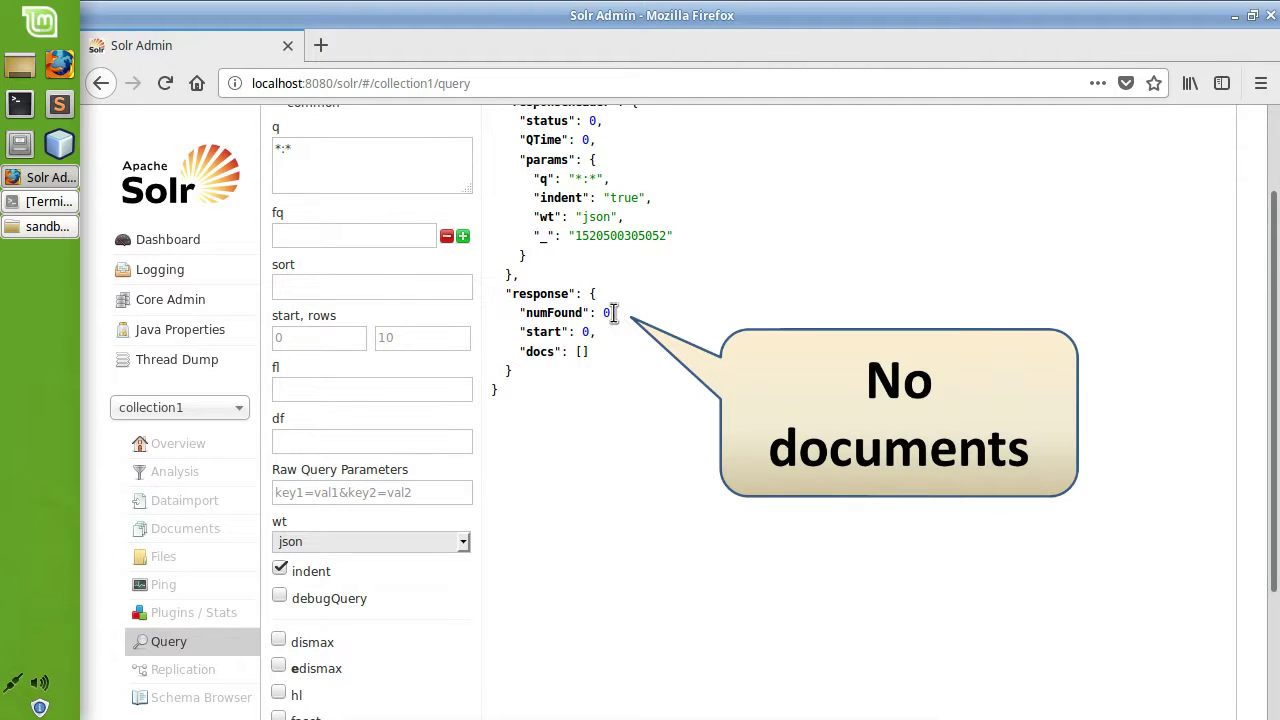
left_click_drag(614, 313, 538, 313)
Run "java -jar SolrTsvImporter.jar solrTsvImporterConf.properties solrInput.csv" in the SolrTSVImporter sandbox terminal and check the final count of documents sent.
left_click(50, 226)
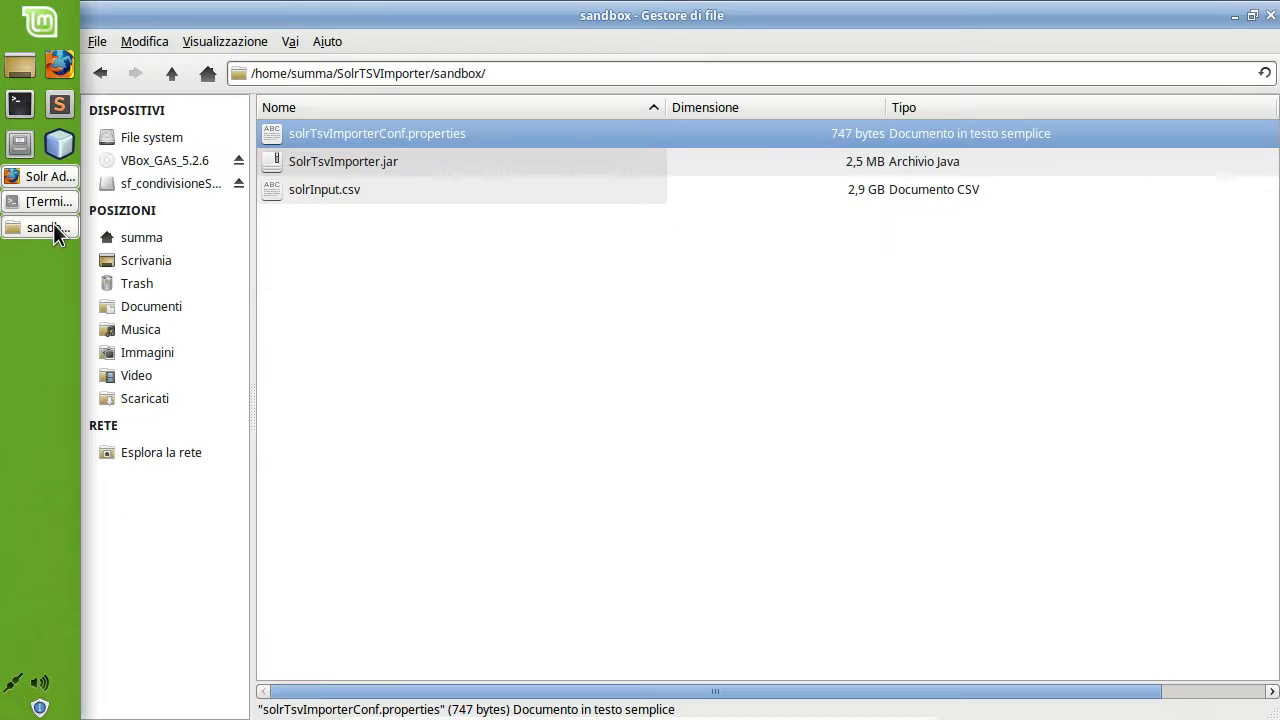
left_click(47, 200)
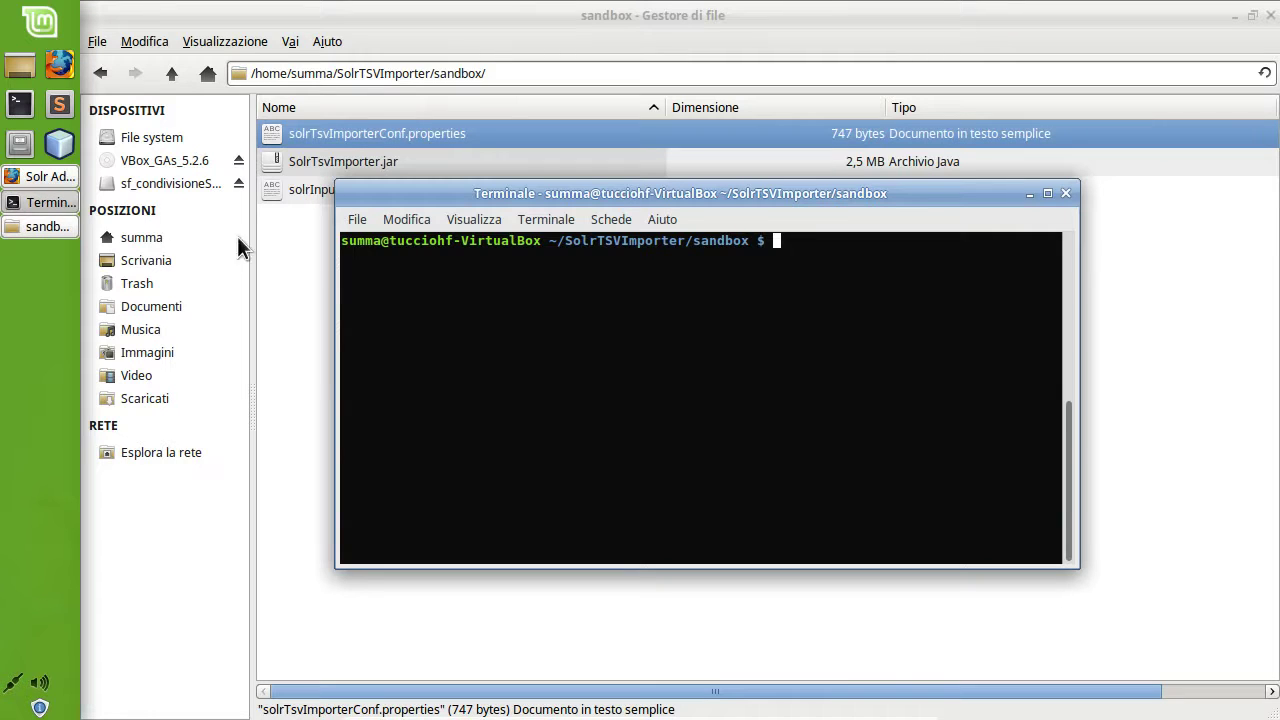
right_click(681, 321)
left_click(726, 415)
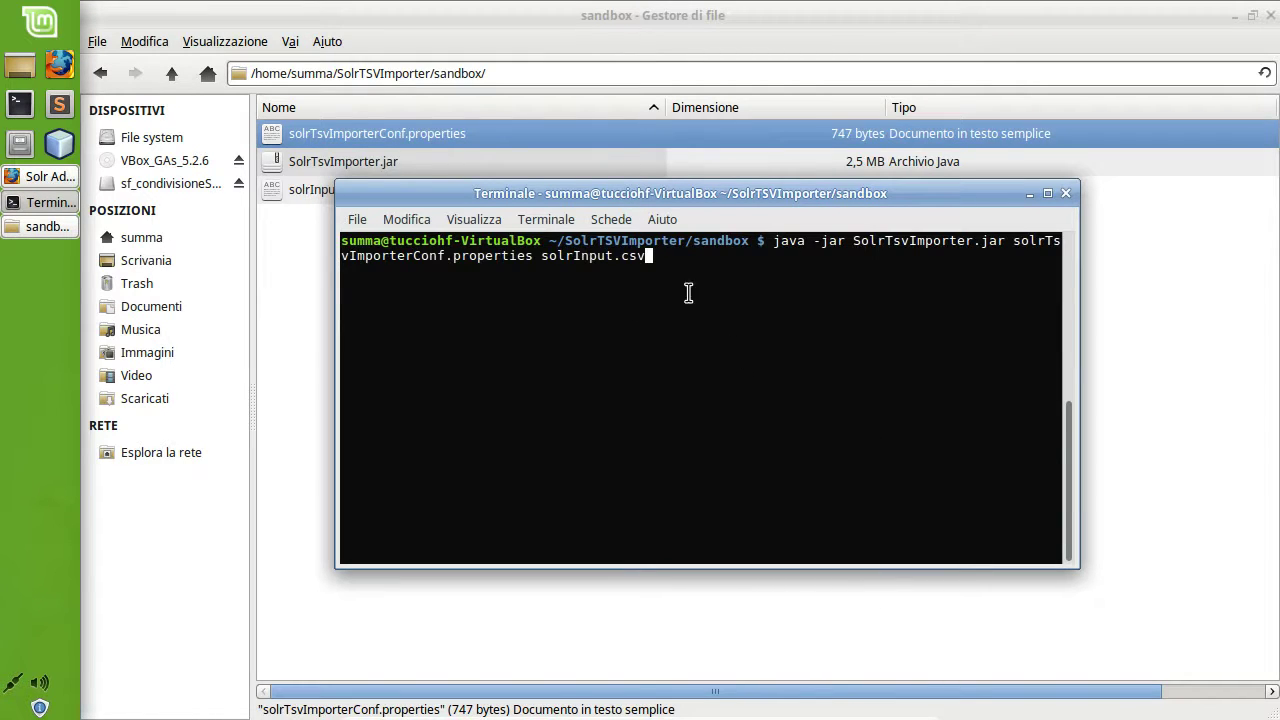
key("Return")
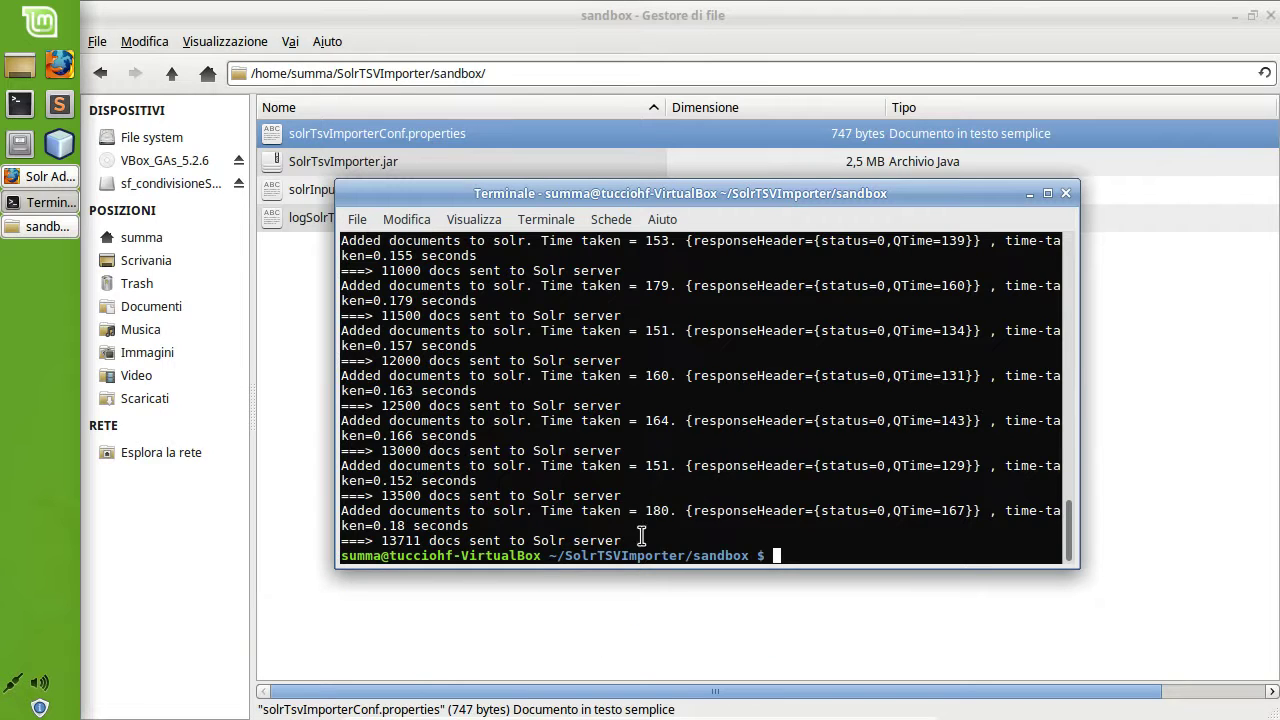
left_click_drag(640, 540, 383, 541)
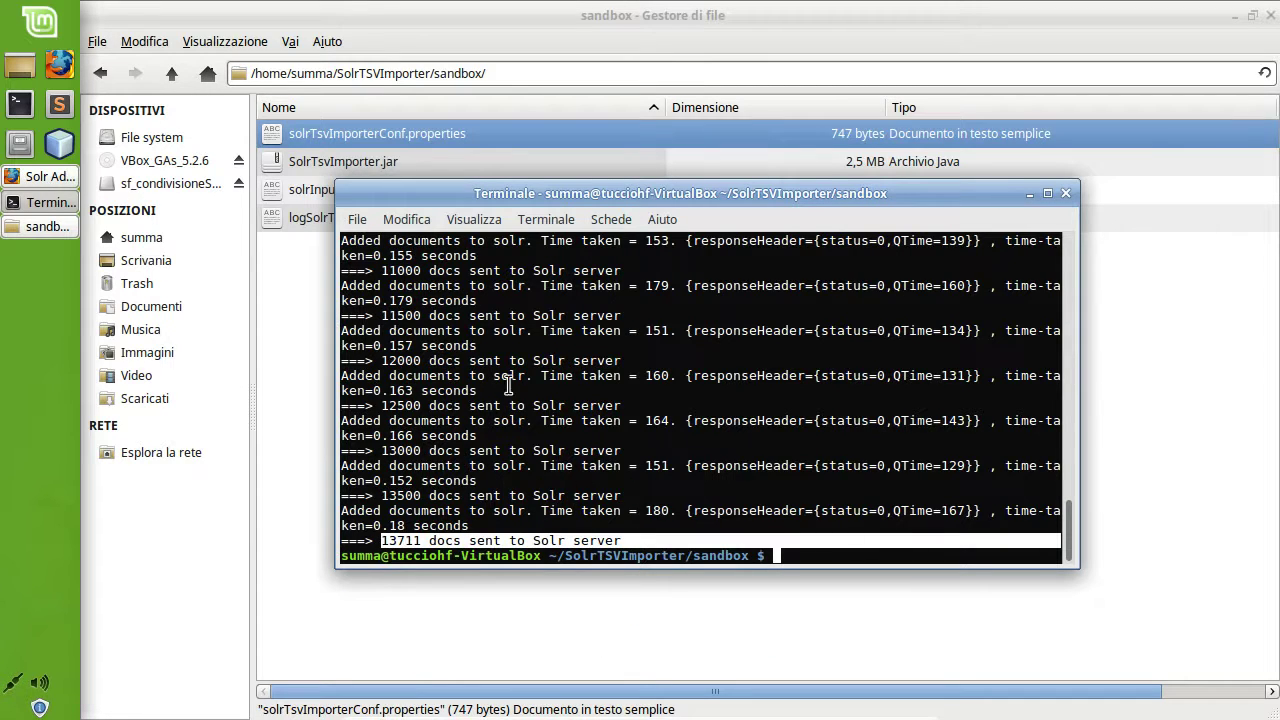
Switch back to Solr Admin, rerun the *:* query on collection1, and examine the numFound value and returned documents.
left_click(48, 177)
left_click(598, 501)
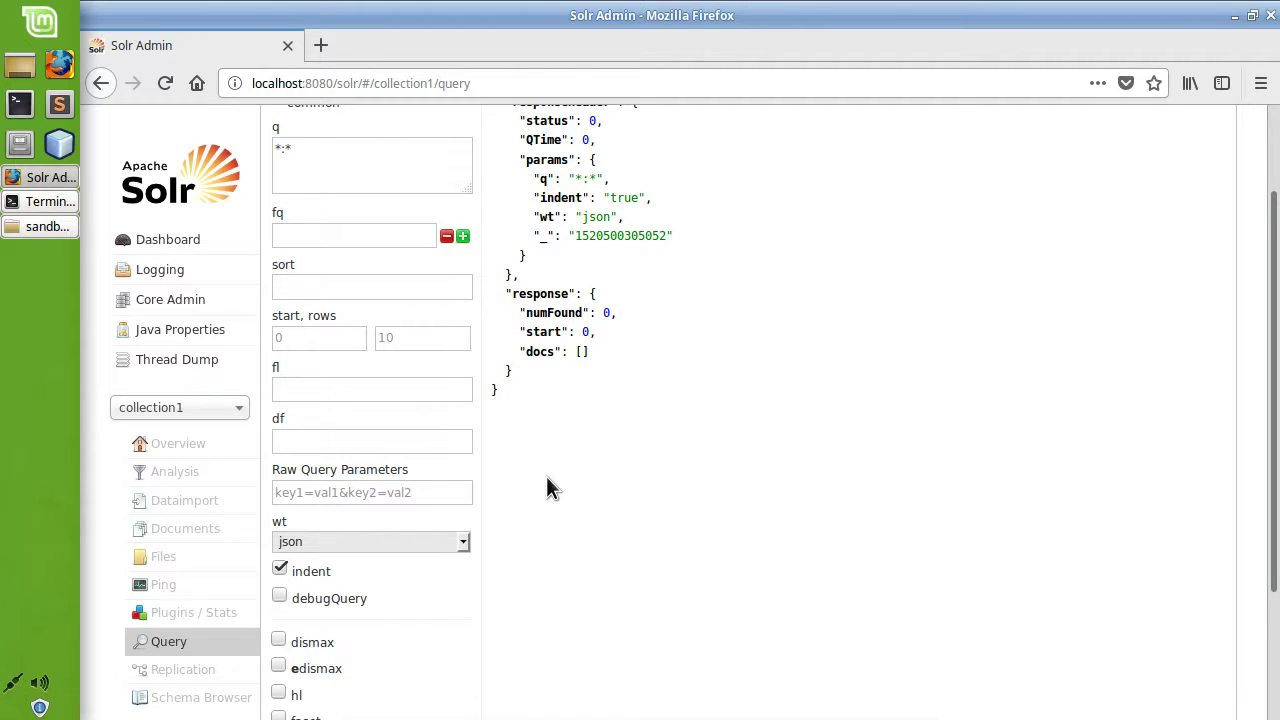
scroll(540, 490, "down", 3)
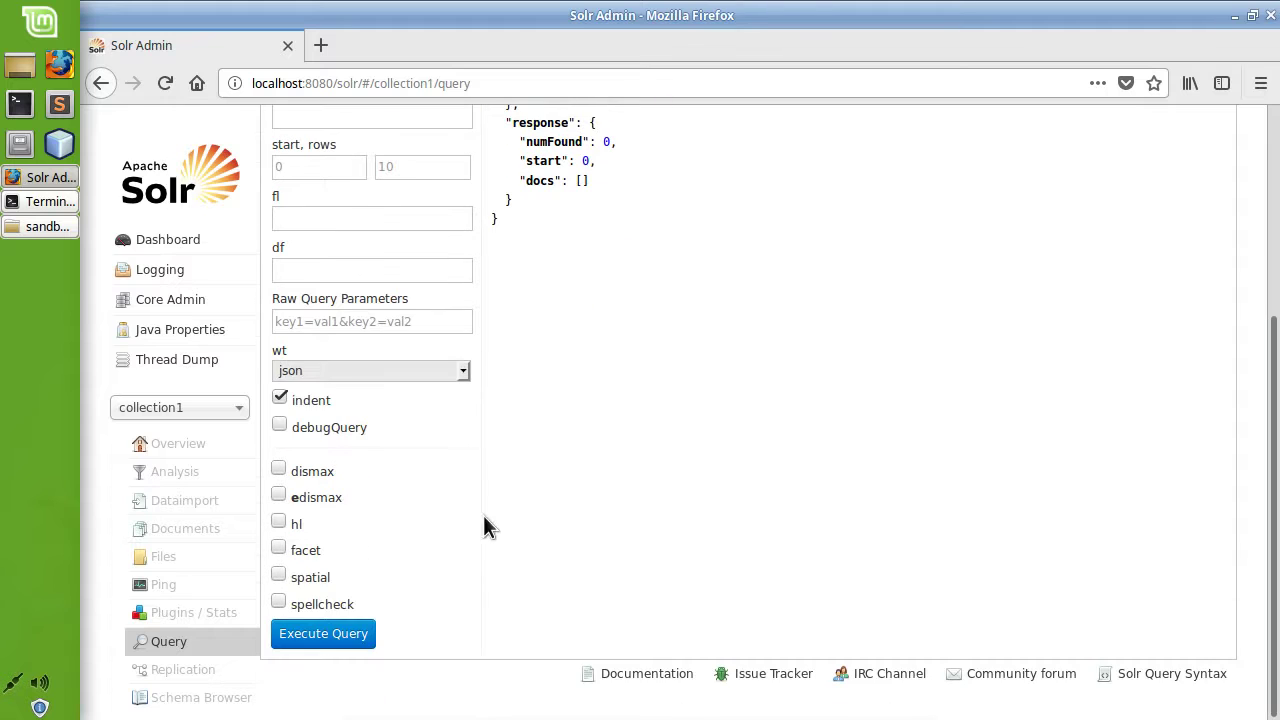
left_click(323, 634)
scroll(645, 490, "up", 5)
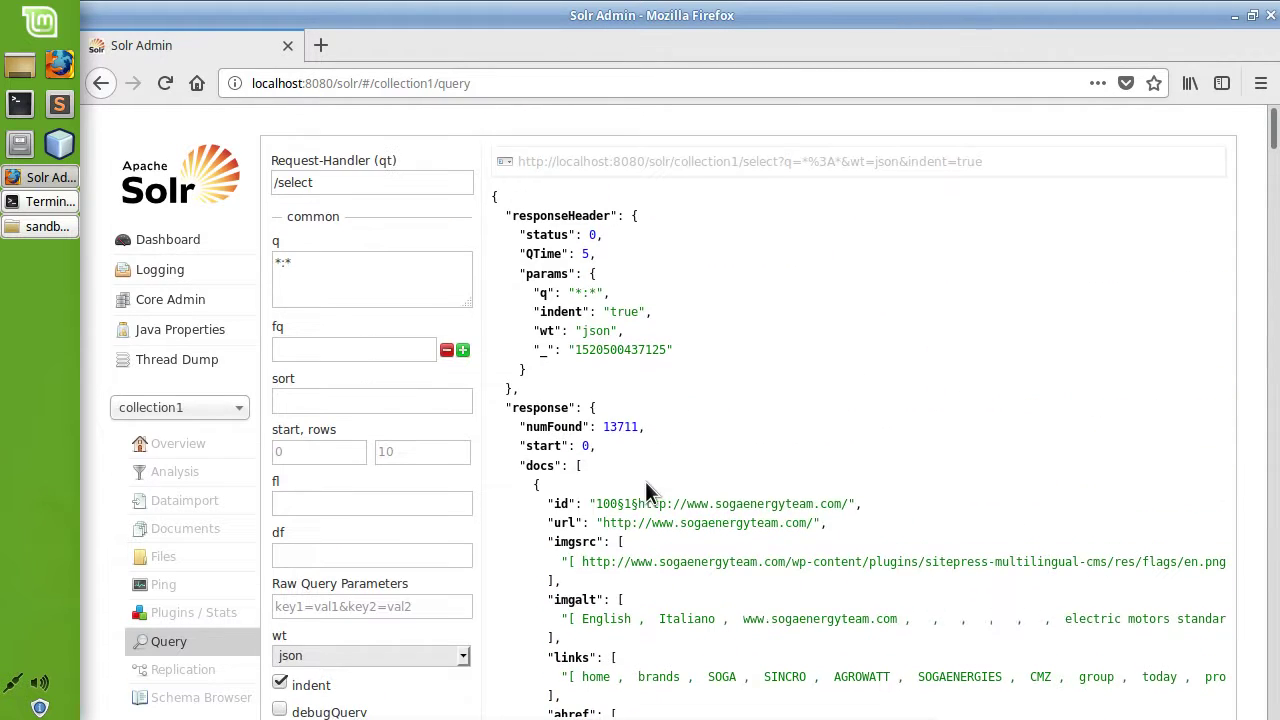
left_click_drag(648, 427, 524, 431)
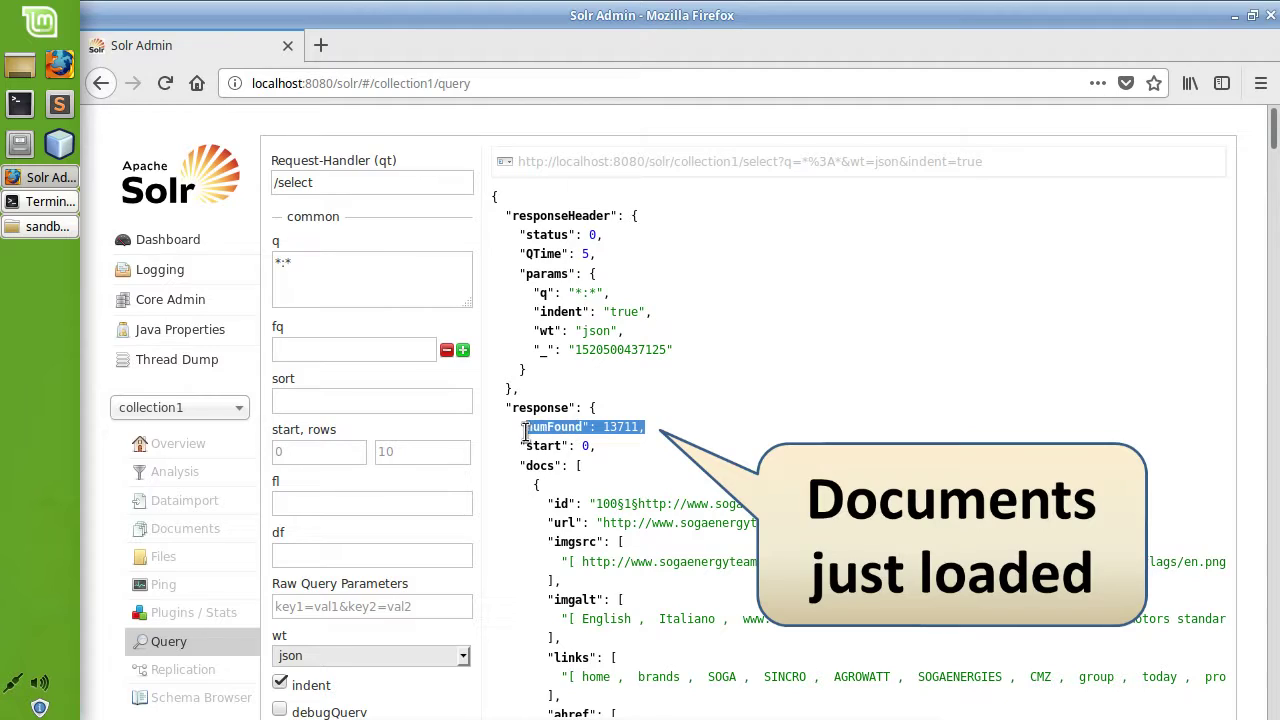
scroll(947, 445, "down", 12)
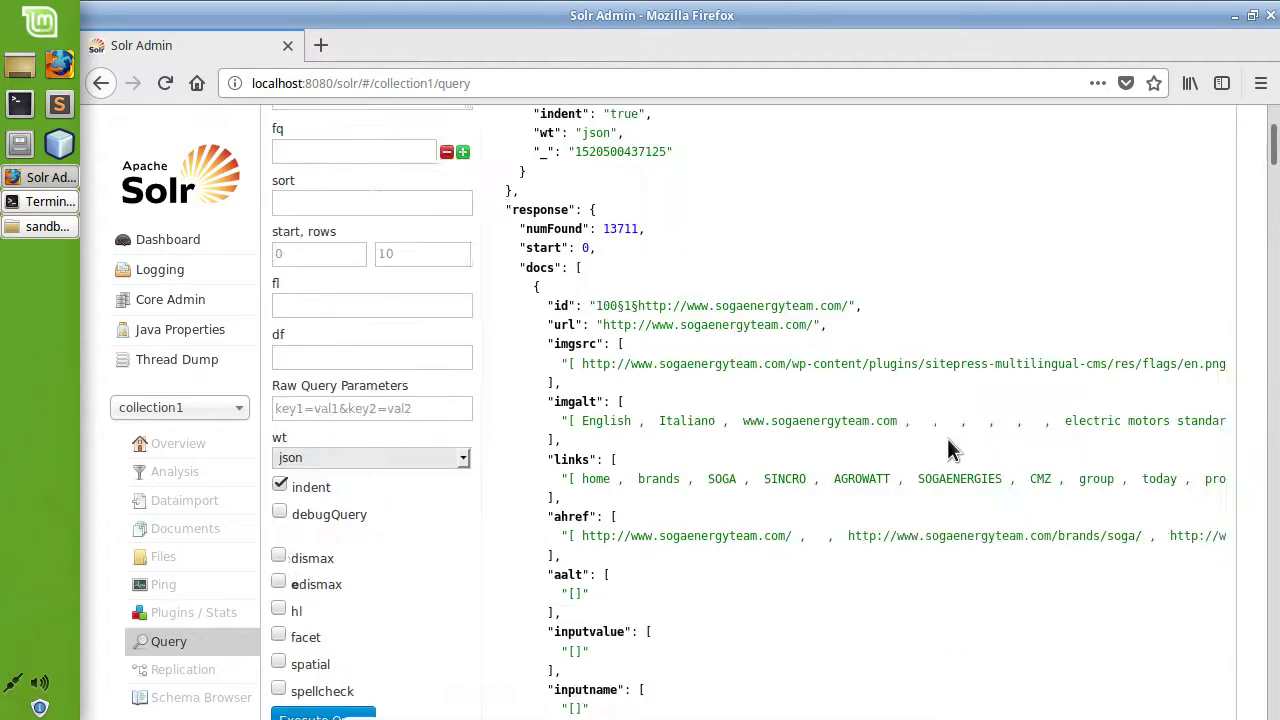
scroll(947, 438, "down", 12)
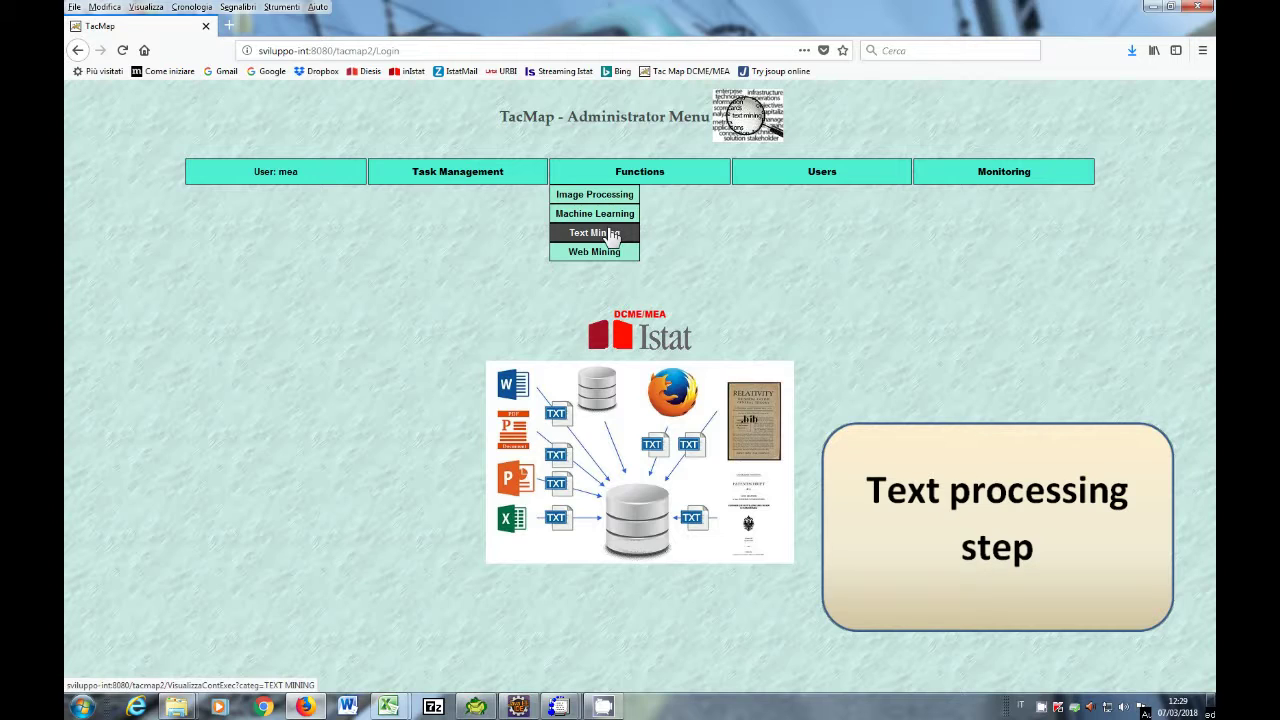
Open TacMap's Text Processing task for editing and set Unigrams and Create dictionary - Unigrams to YES.
left_click(611, 233)
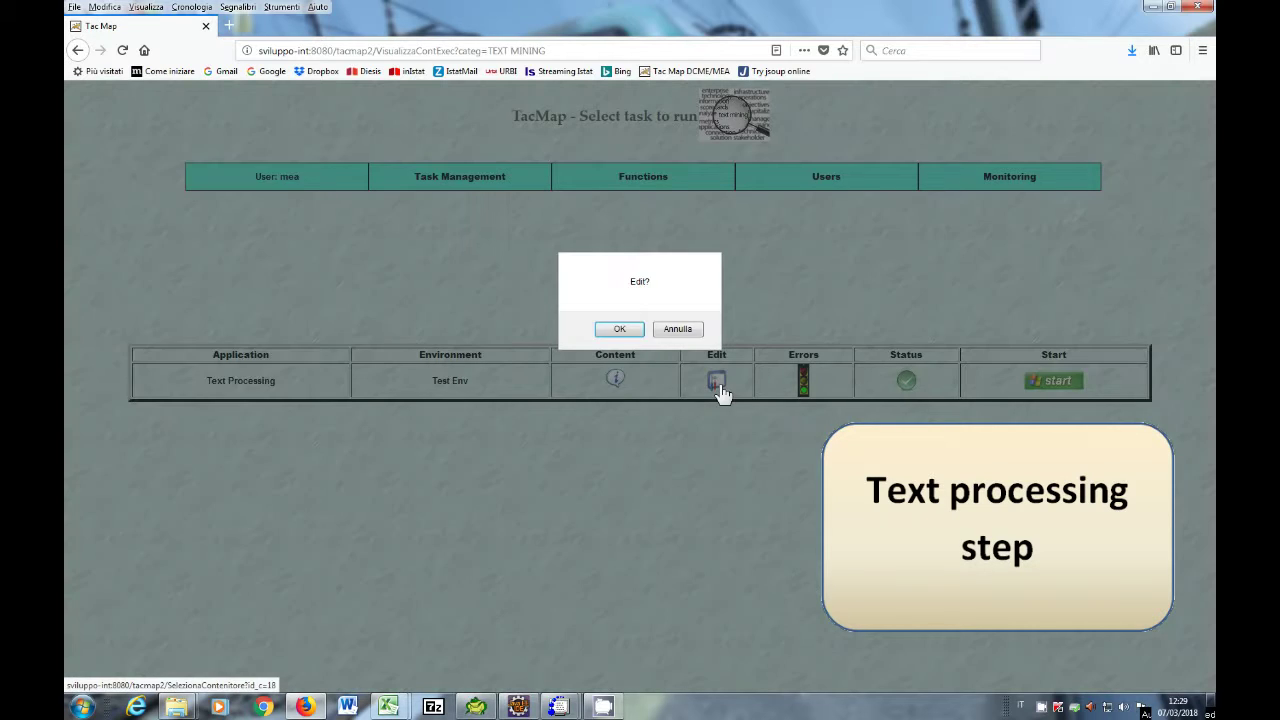
left_click(614, 328)
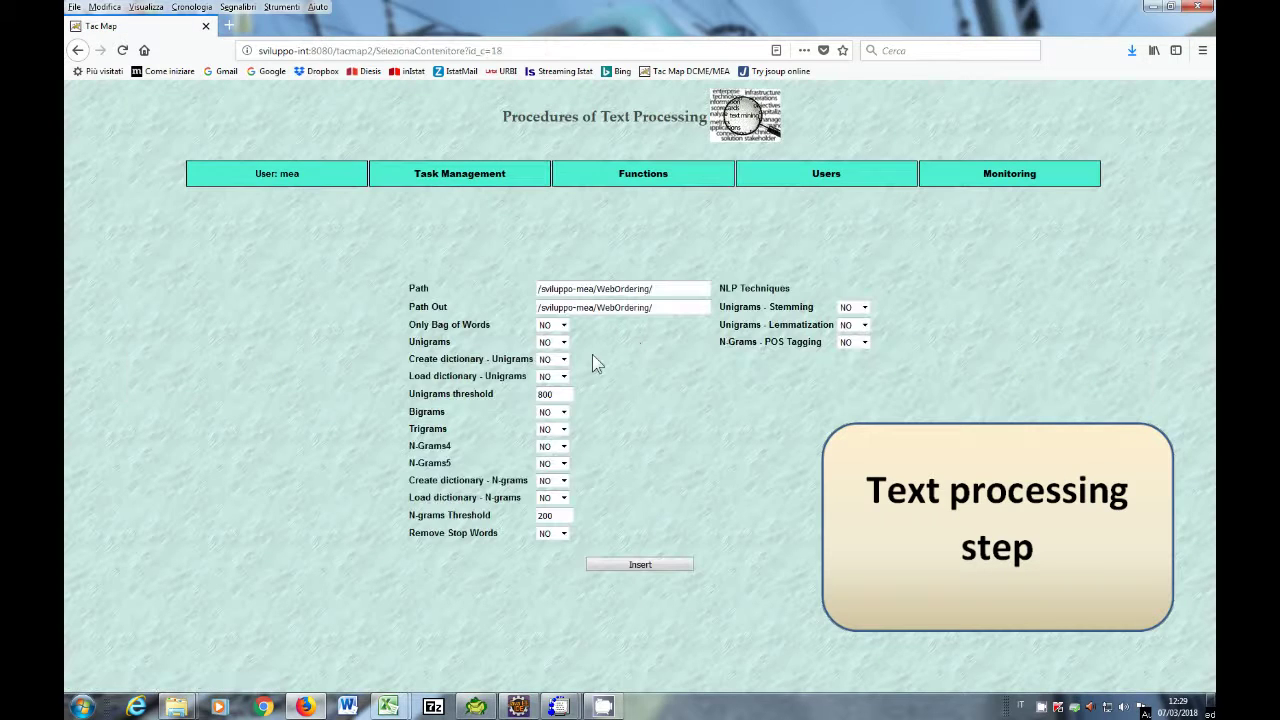
left_click(563, 342)
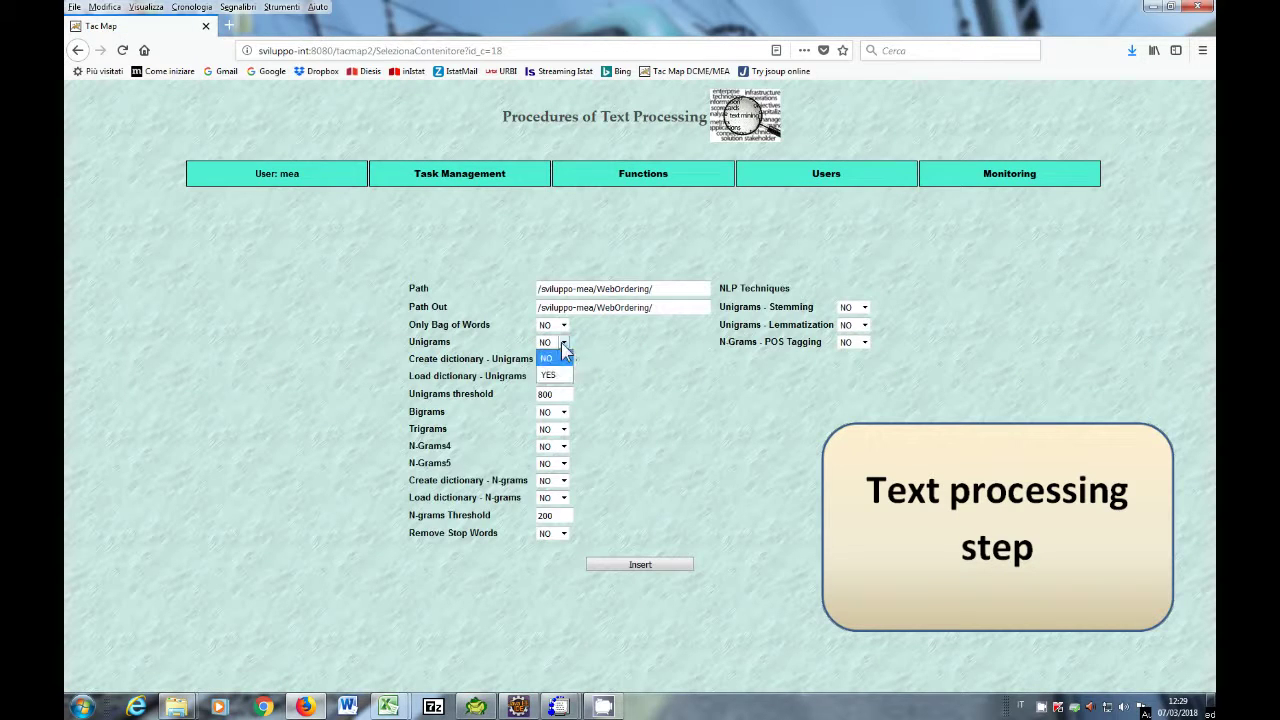
left_click(548, 375)
left_click(563, 359)
left_click(550, 392)
Set Bigrams, Create dictionary - N-grams and N-Grams - POS Tagging to YES for the Text Processing task.
left_click(563, 412)
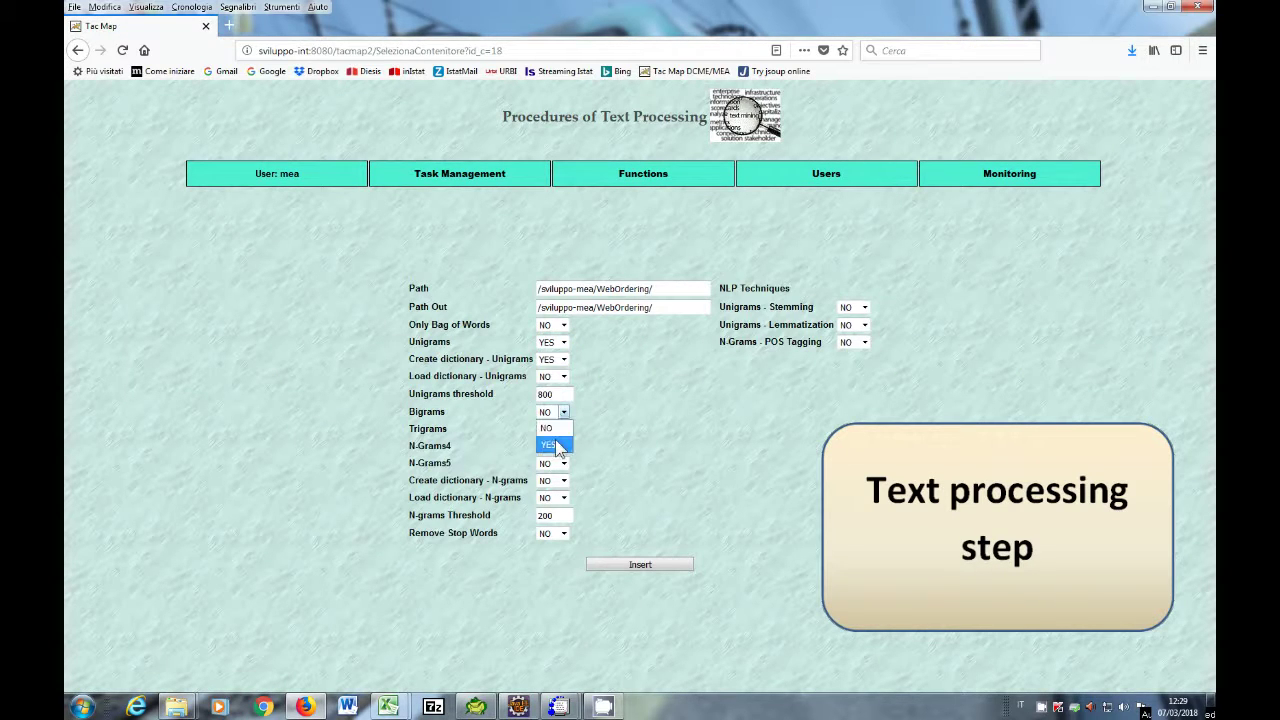
left_click(558, 446)
left_click(563, 481)
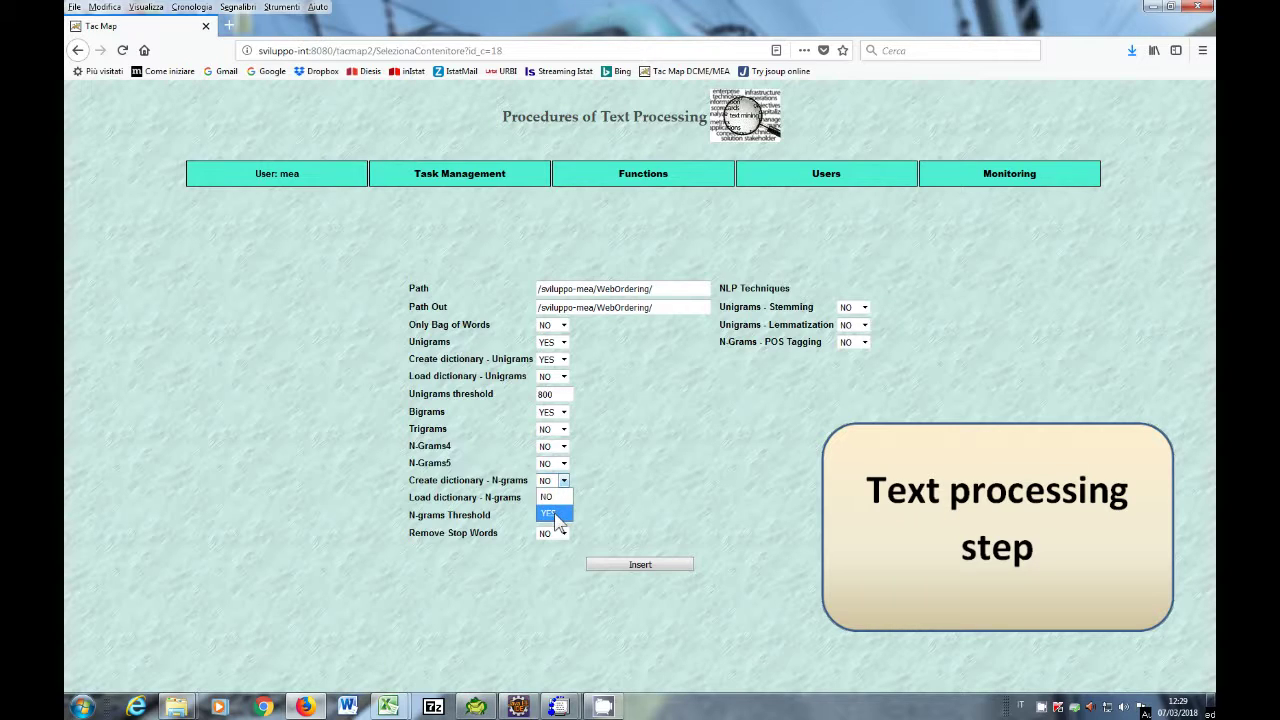
left_click(548, 513)
left_click(864, 342)
left_click(849, 374)
Start the Text Processing task from the Text Mining functions and refresh its monitoring page to check progress.
mouse_move(643, 176)
left_click(620, 244)
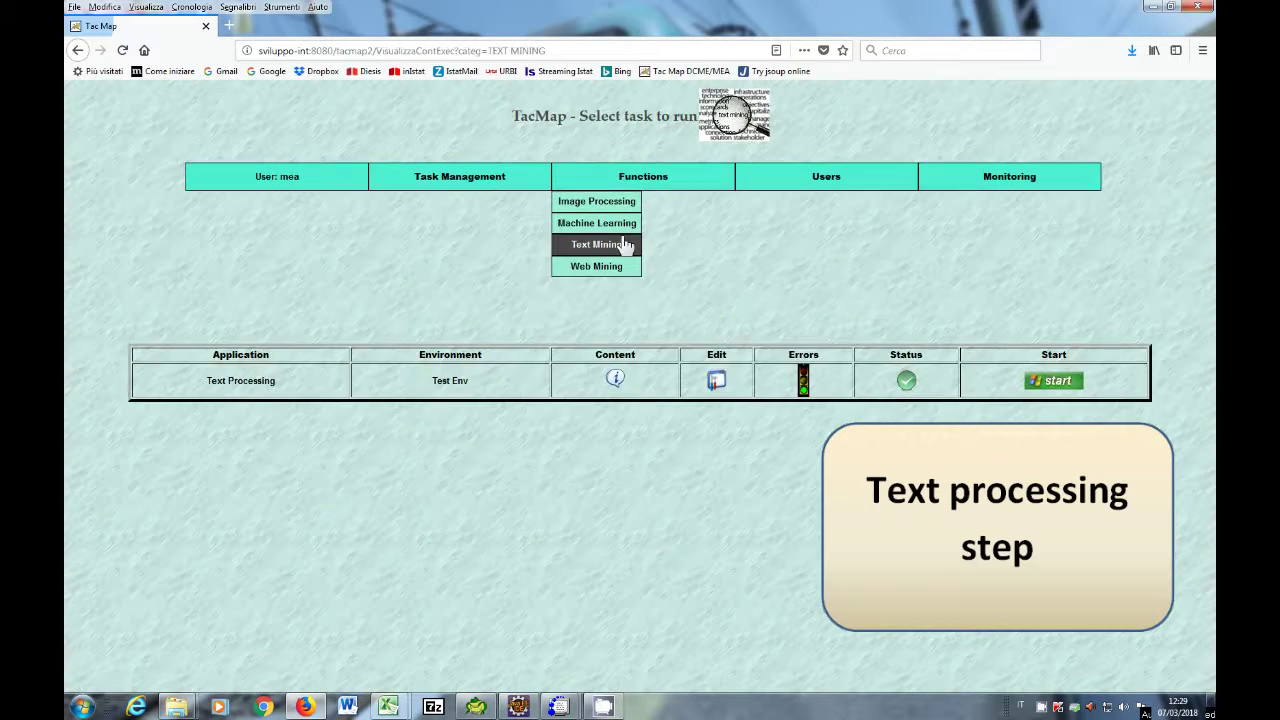
left_click(1066, 392)
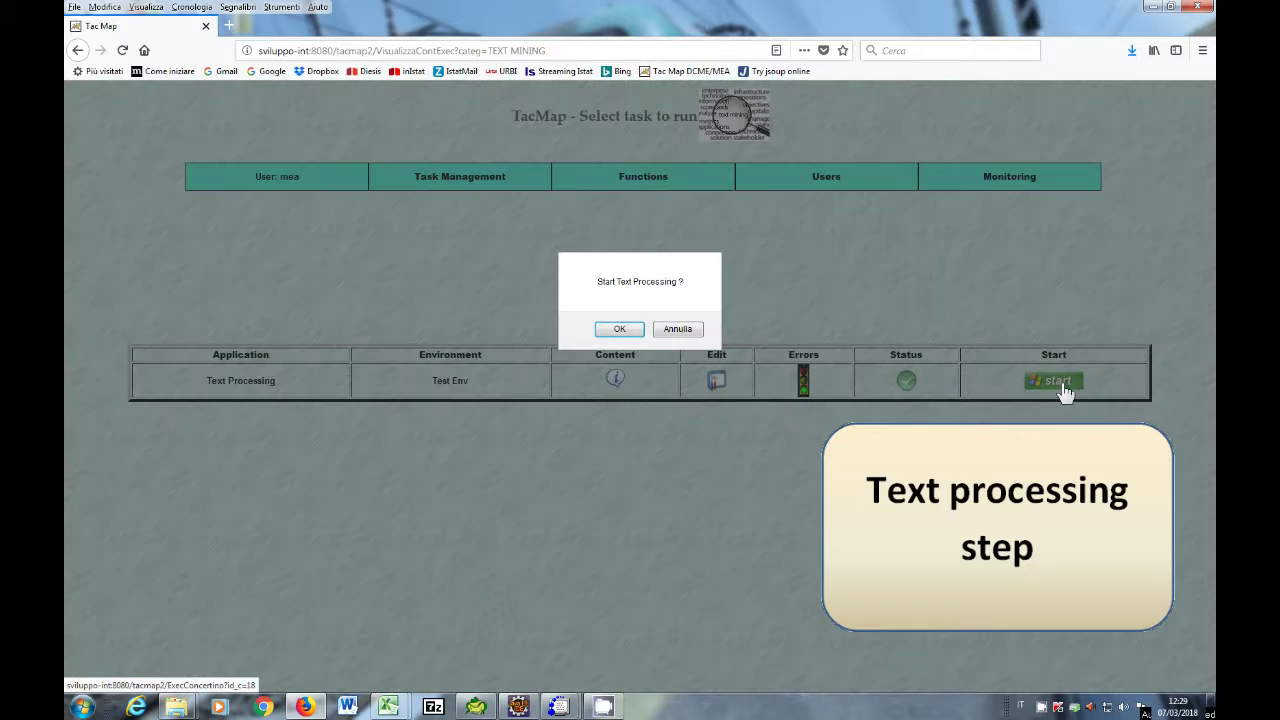
left_click(620, 330)
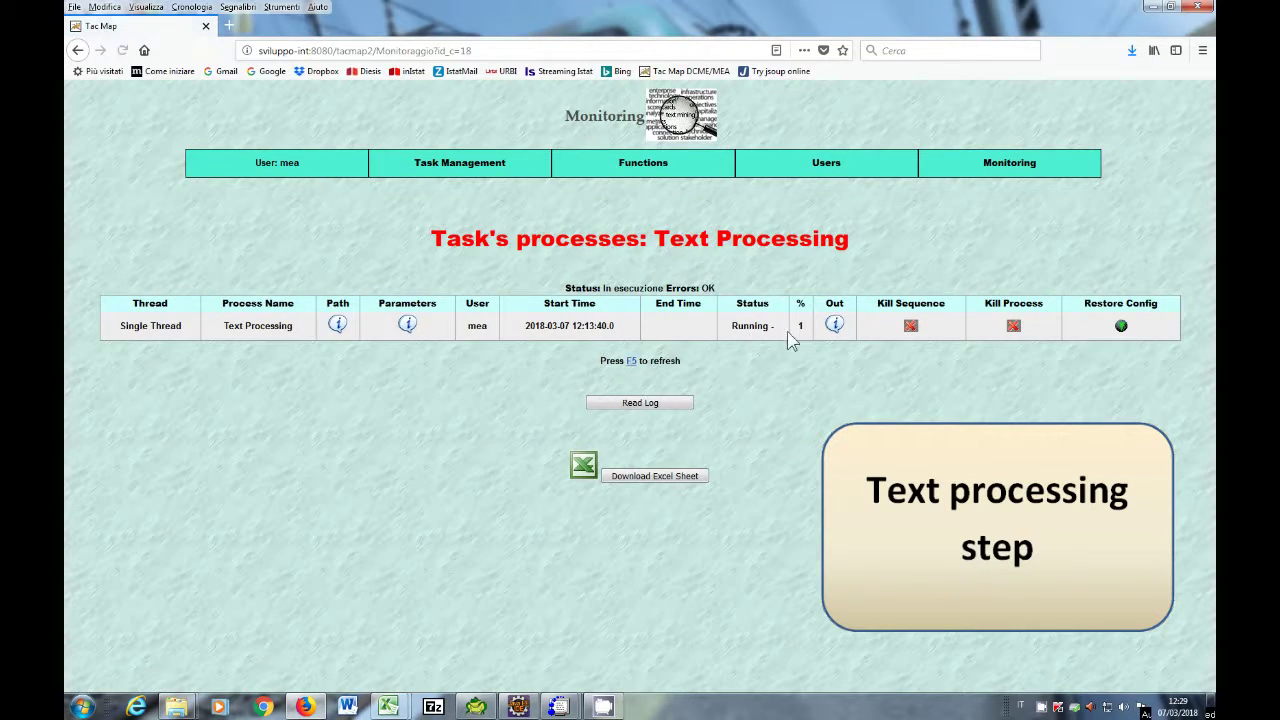
key("F5")
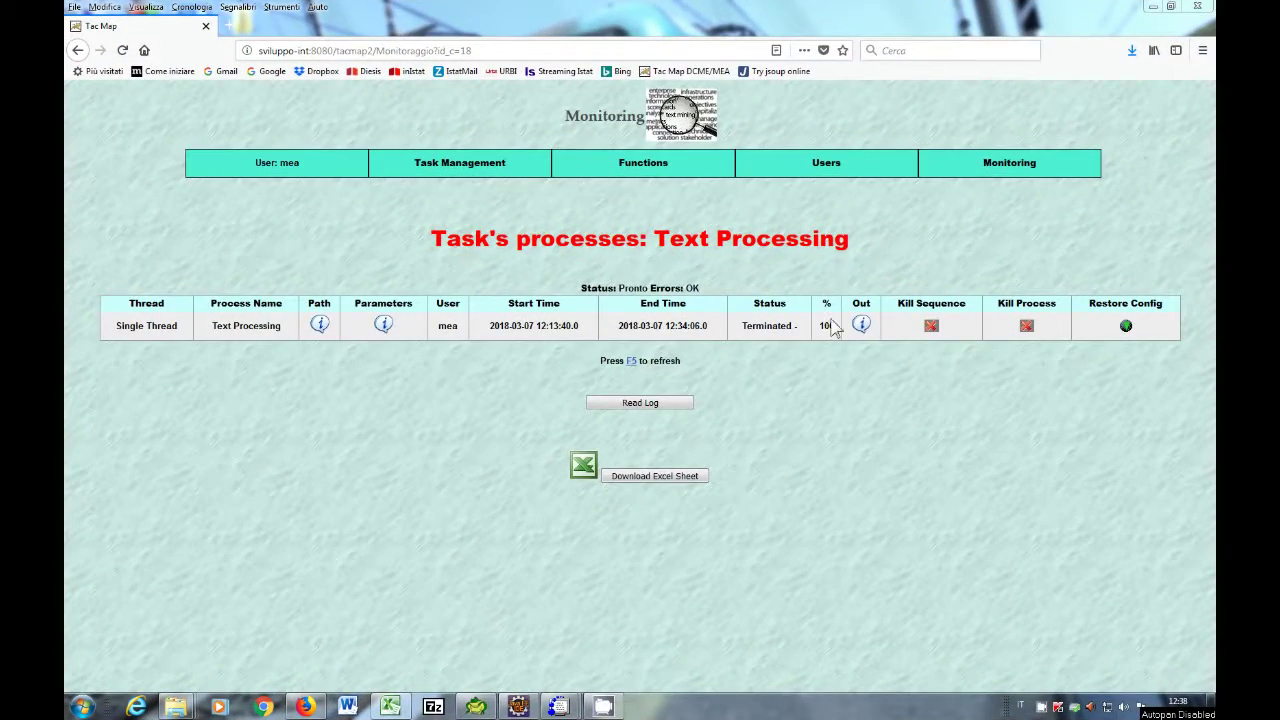
Check the Text Processing output list and open the generated files, including unigrams in Excel, from the TM-output folder.
mouse_move(864, 333)
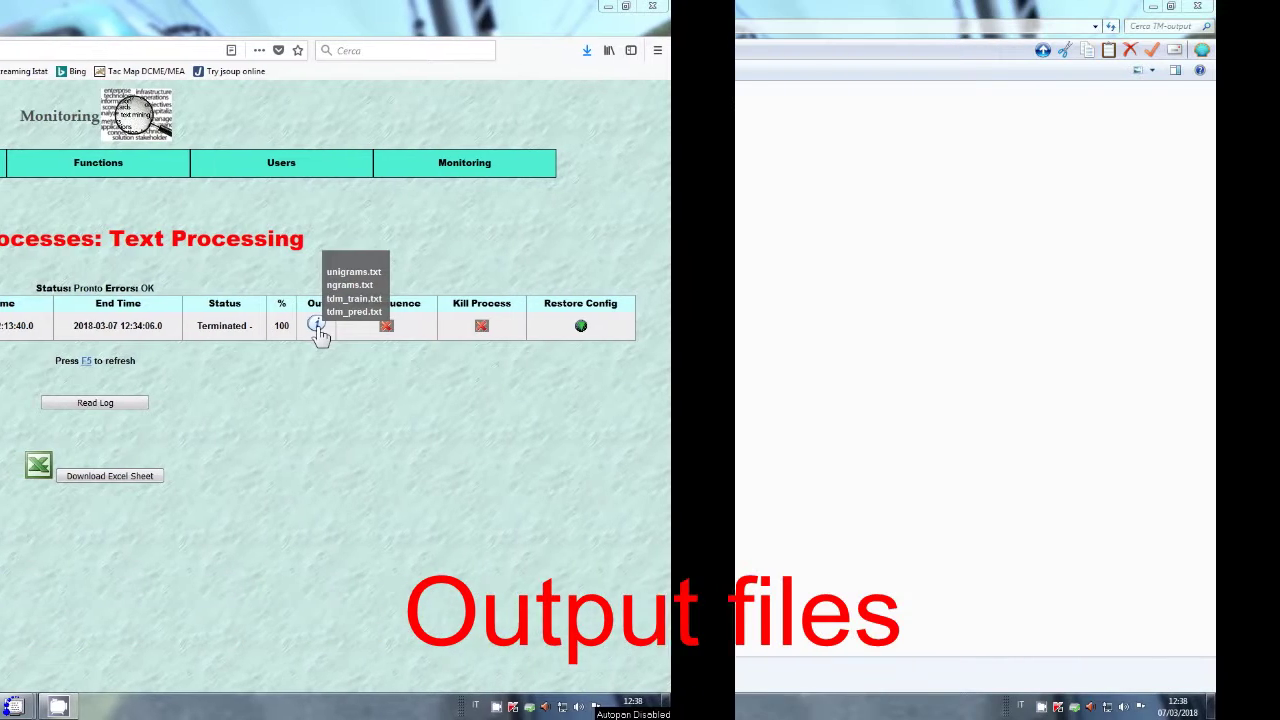
double_click(556, 130)
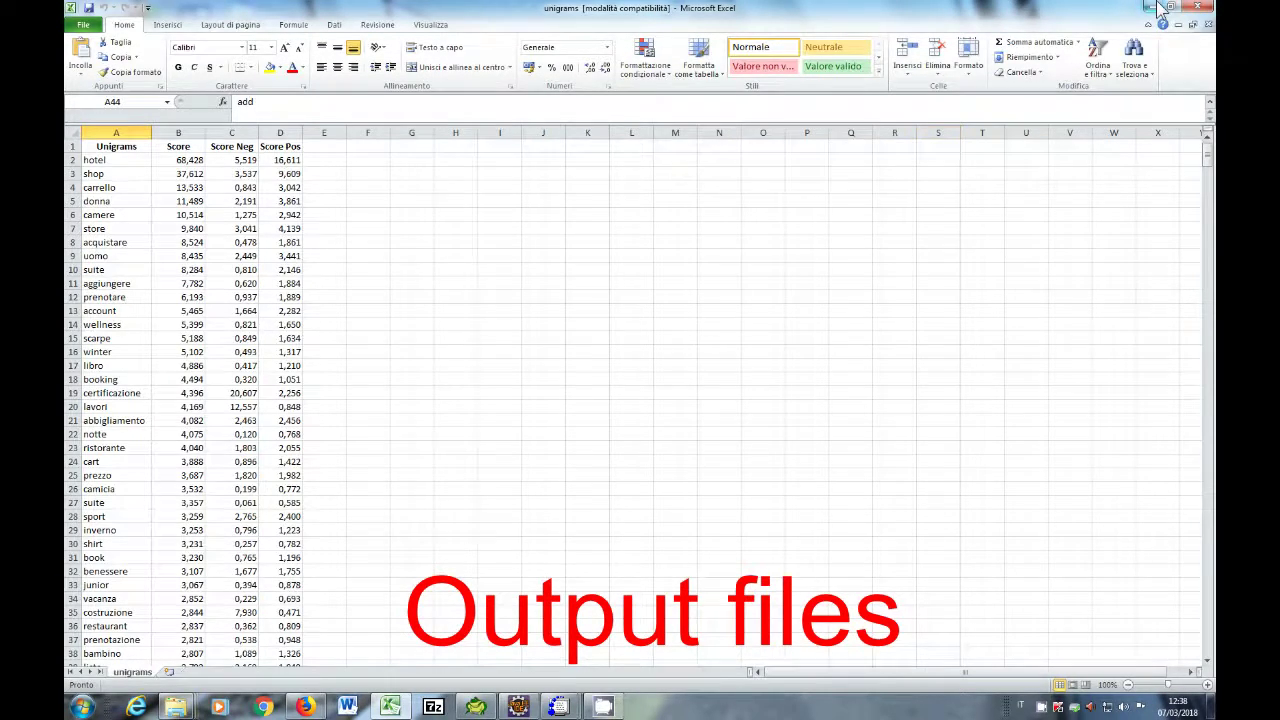
left_click(1158, 8)
double_click(551, 114)
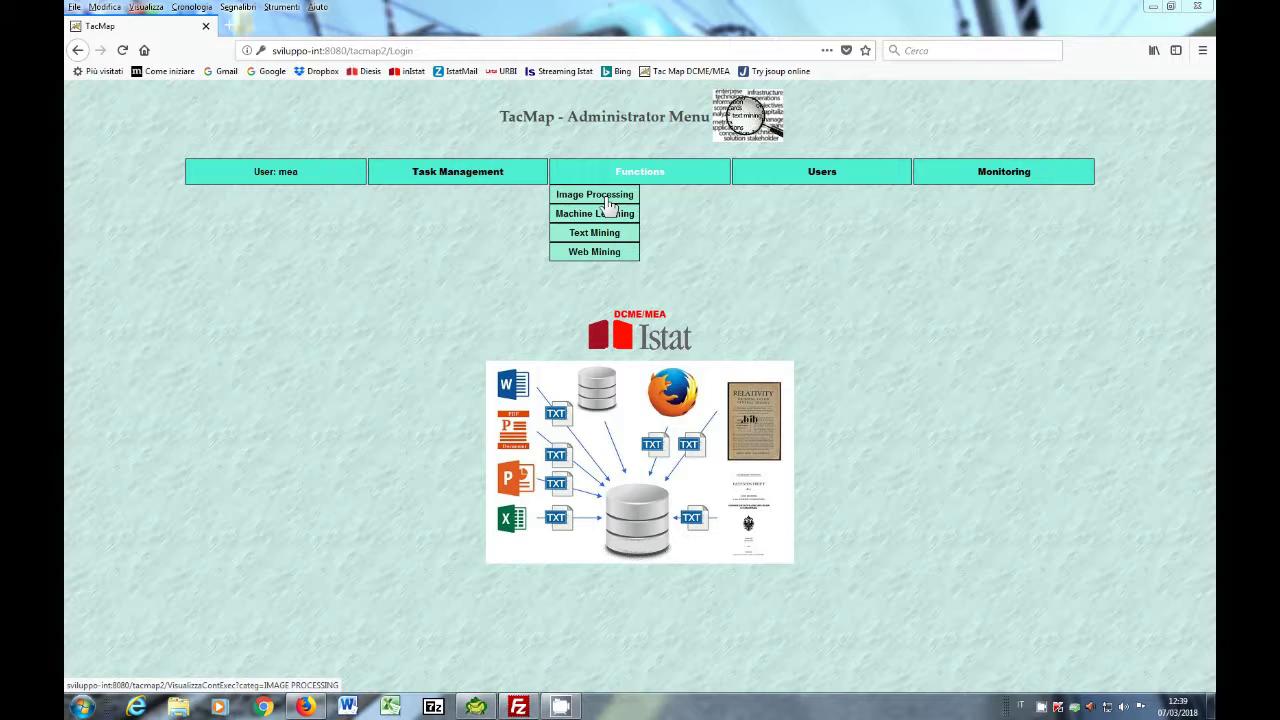
Open the Prediction WebOrdering task for editing in the Machine Learning functions and choose Random Forest as the classifier.
left_click(612, 212)
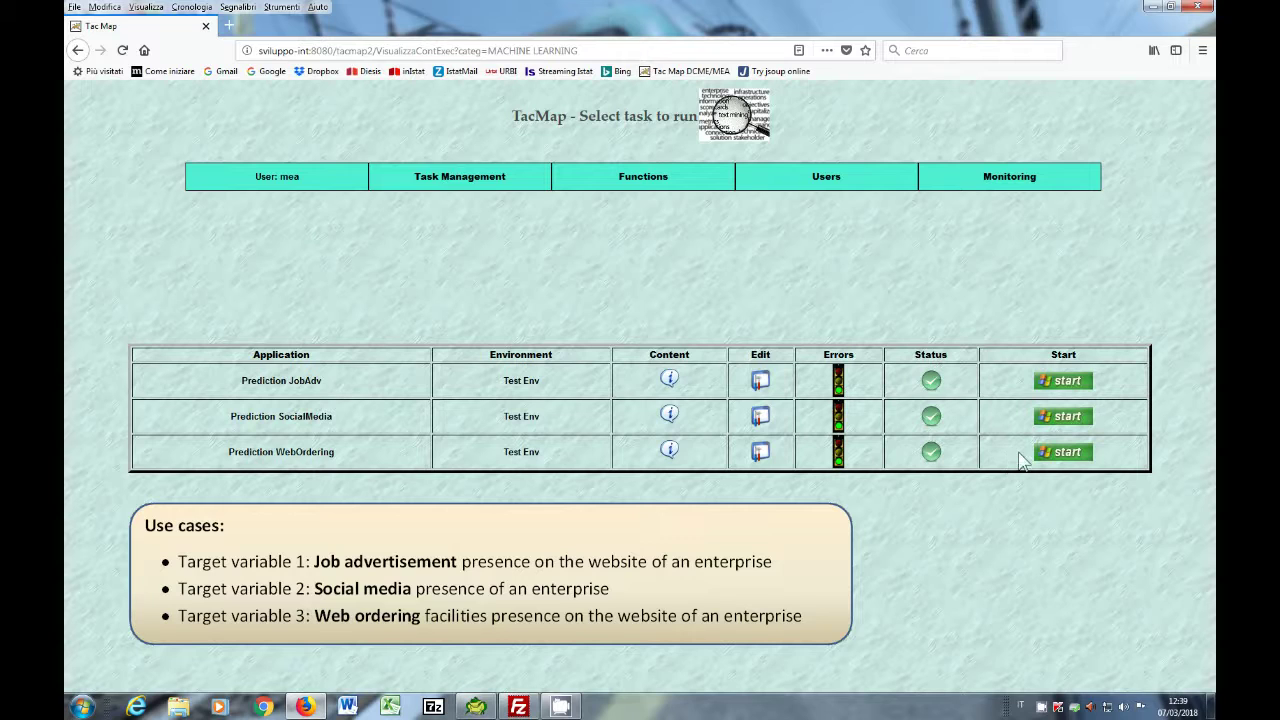
left_click(761, 456)
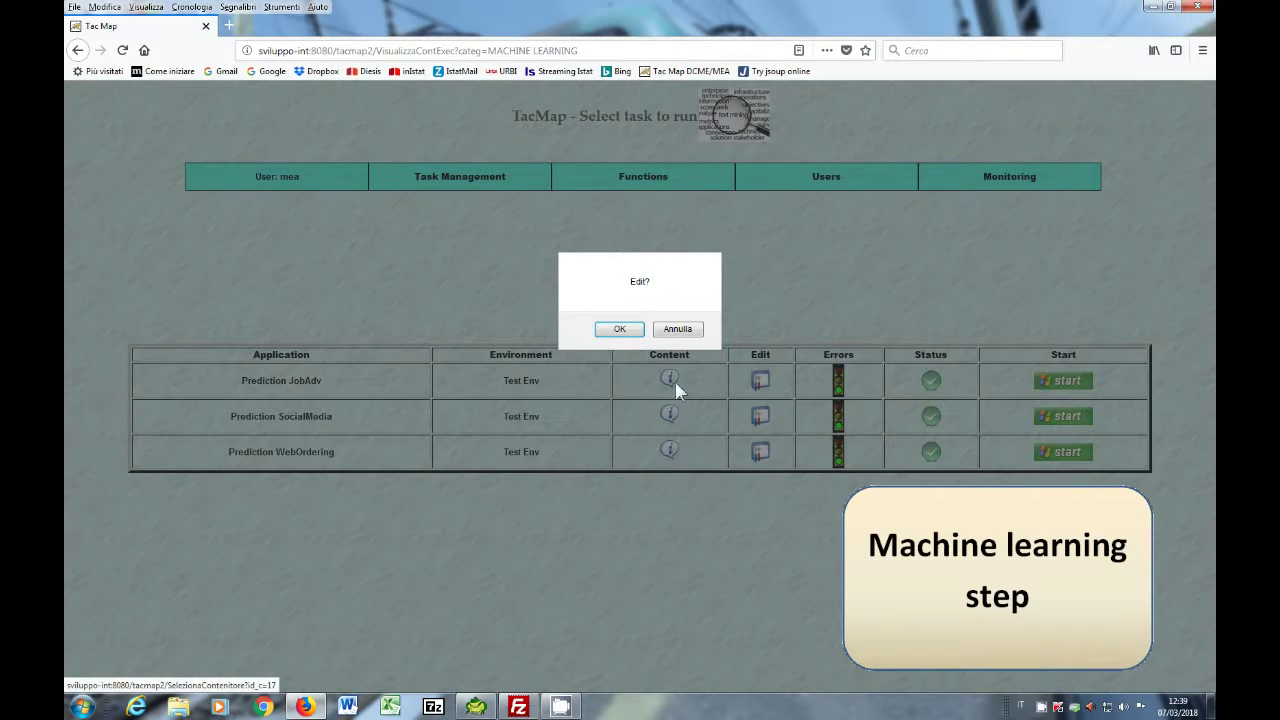
left_click(628, 331)
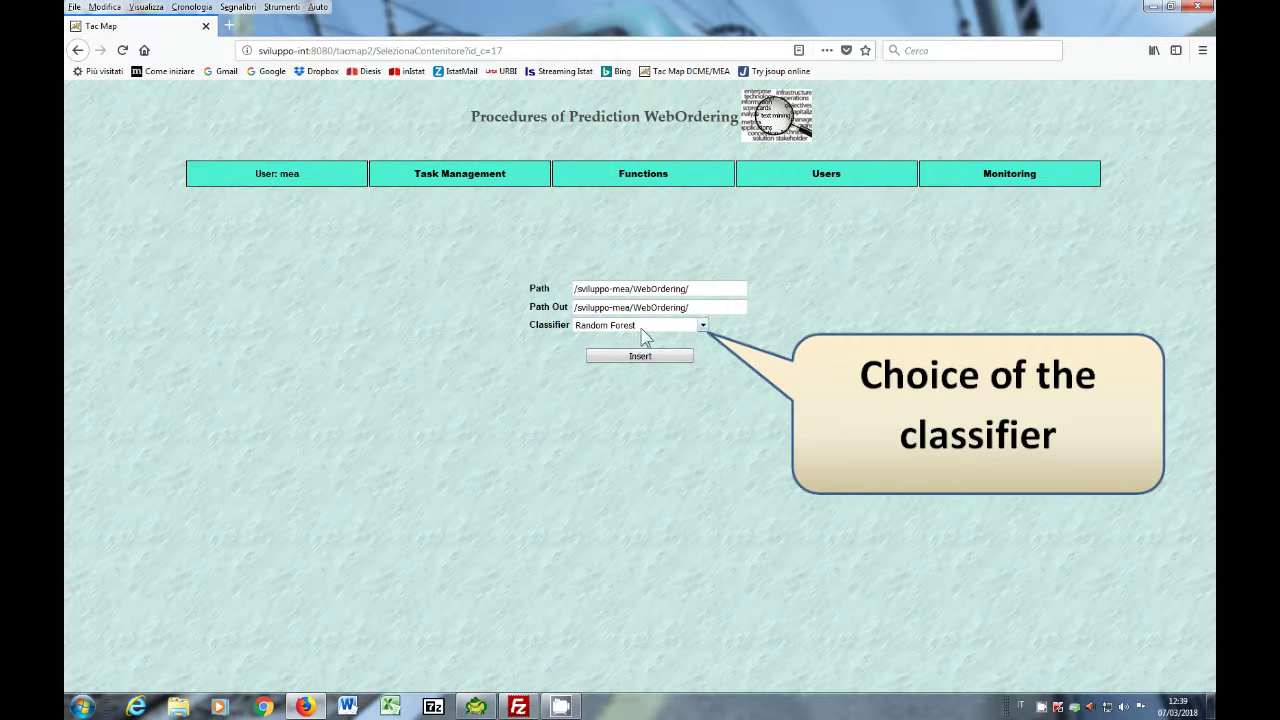
left_click(640, 325)
left_click(645, 336)
Start the Prediction WebOrdering task from the Machine Learning functions and check its output files on the monitoring page.
left_click(625, 224)
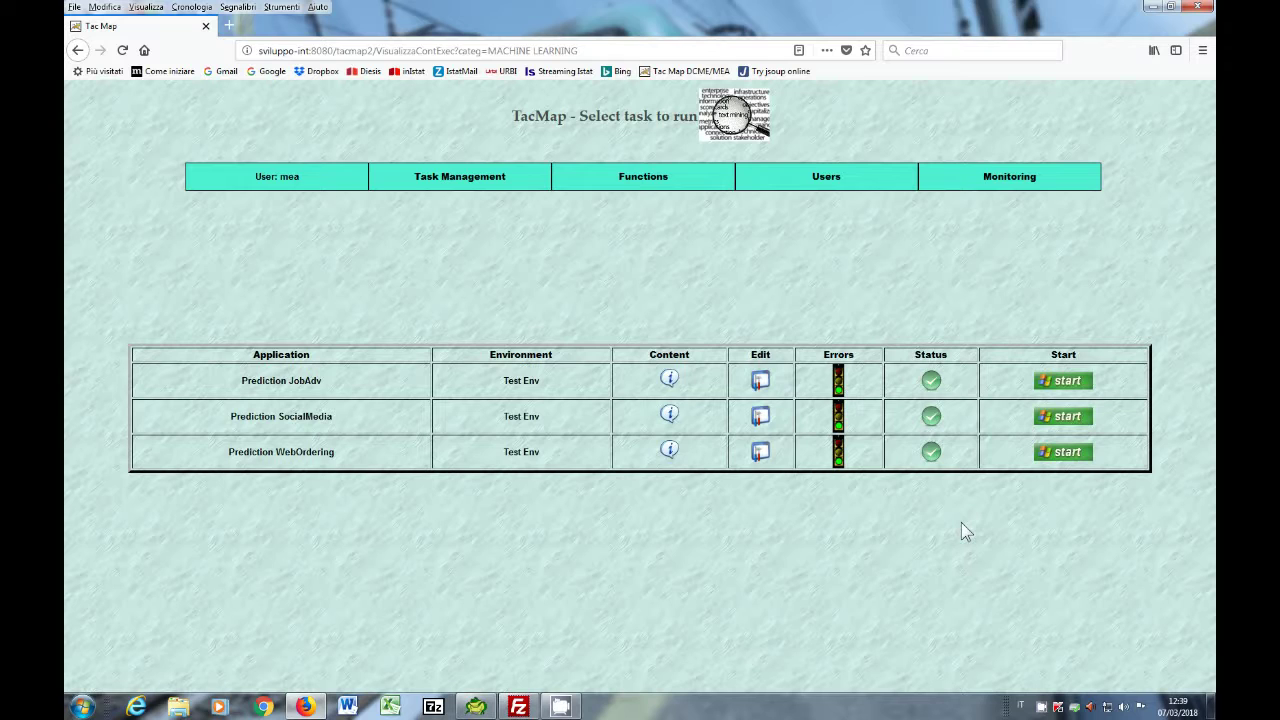
left_click(1060, 453)
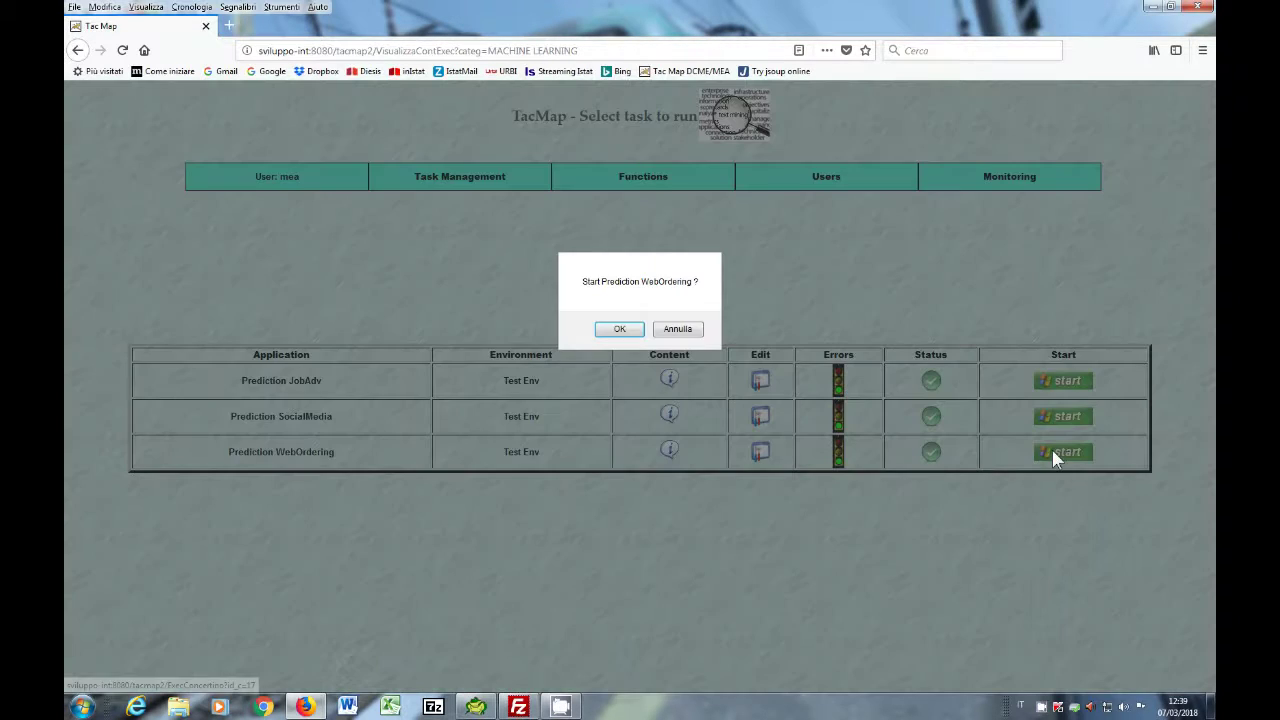
left_click(625, 330)
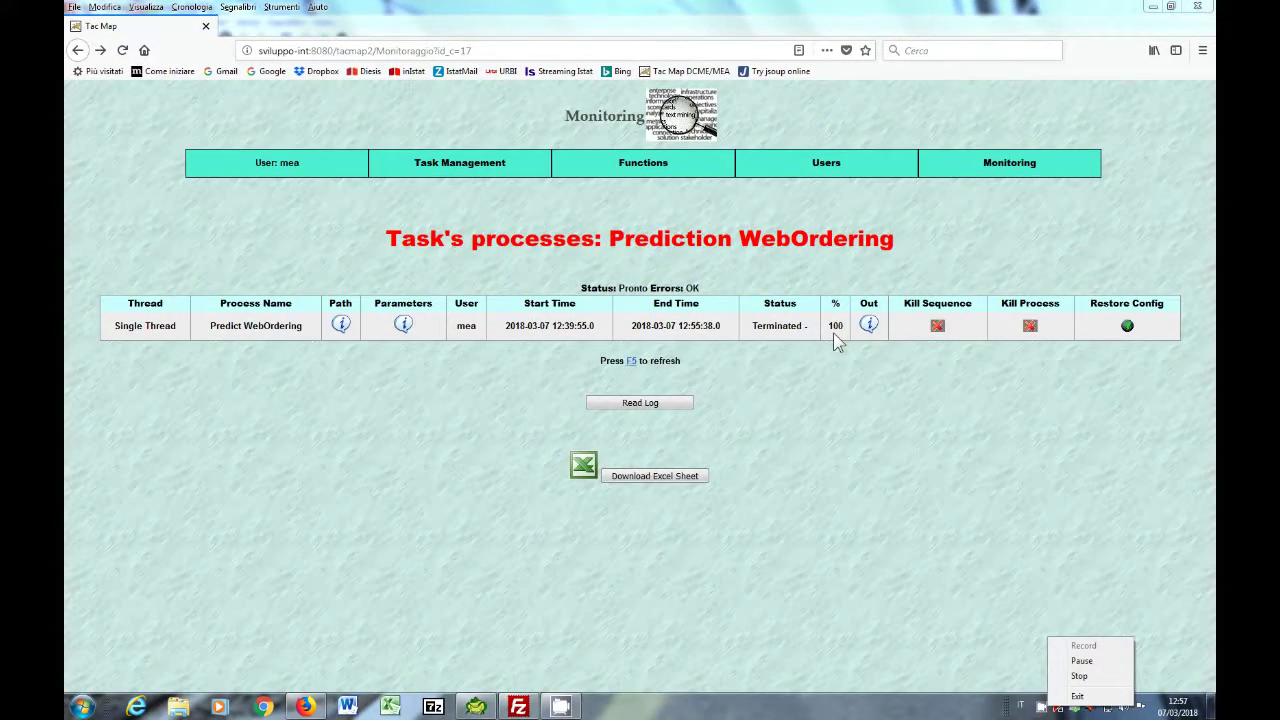
mouse_move(869, 330)
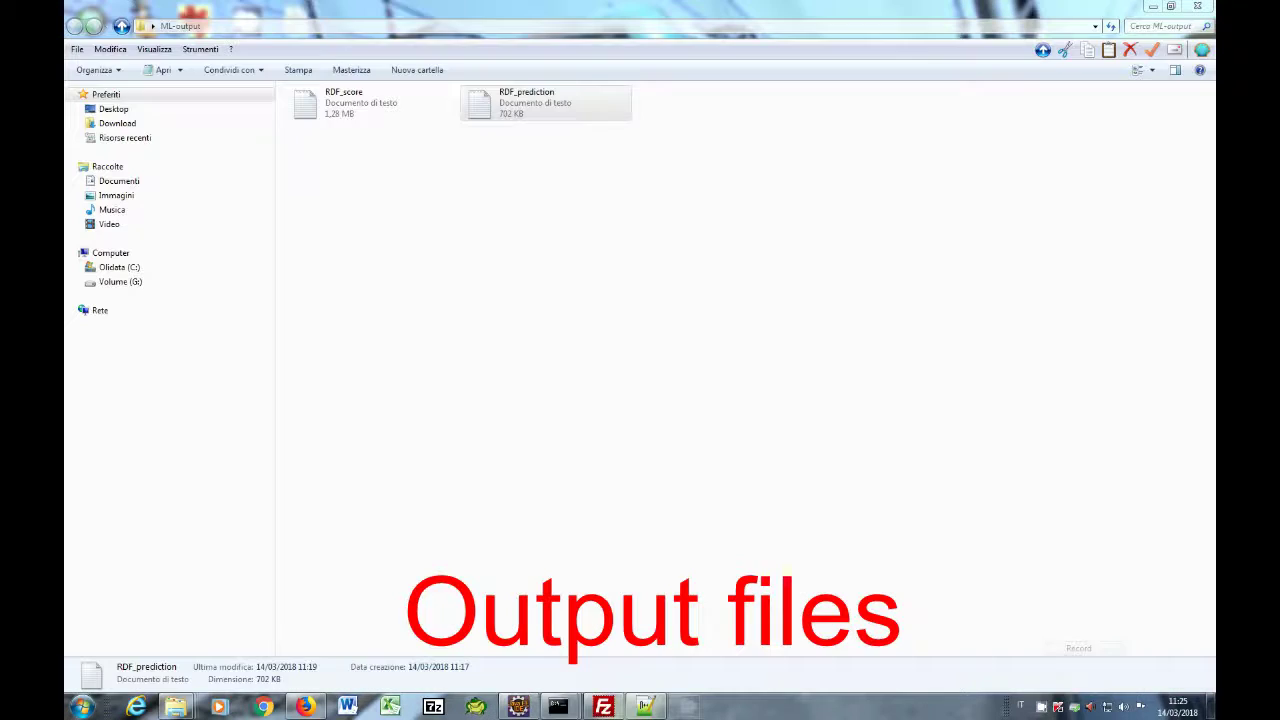
Open RDF_score and RDF_prediction from the ML-output folder in Notepad++ to review the scores and predictions.
right_click(355, 112)
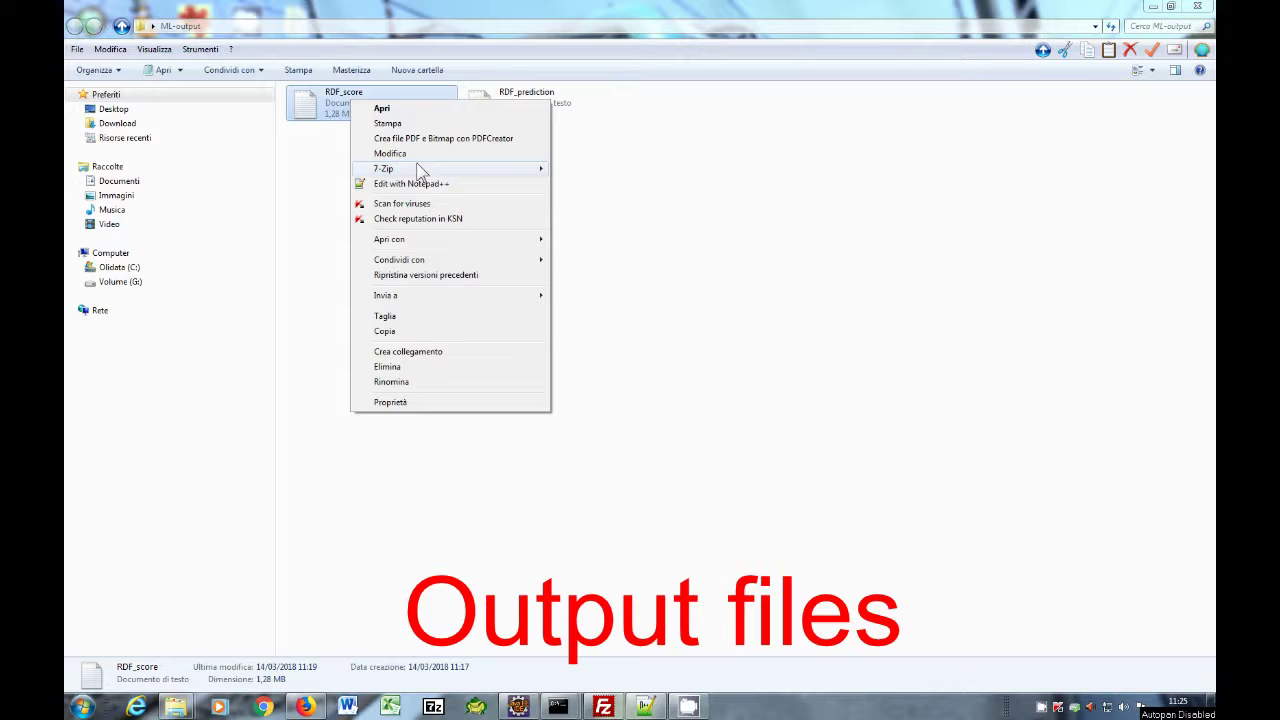
left_click(440, 185)
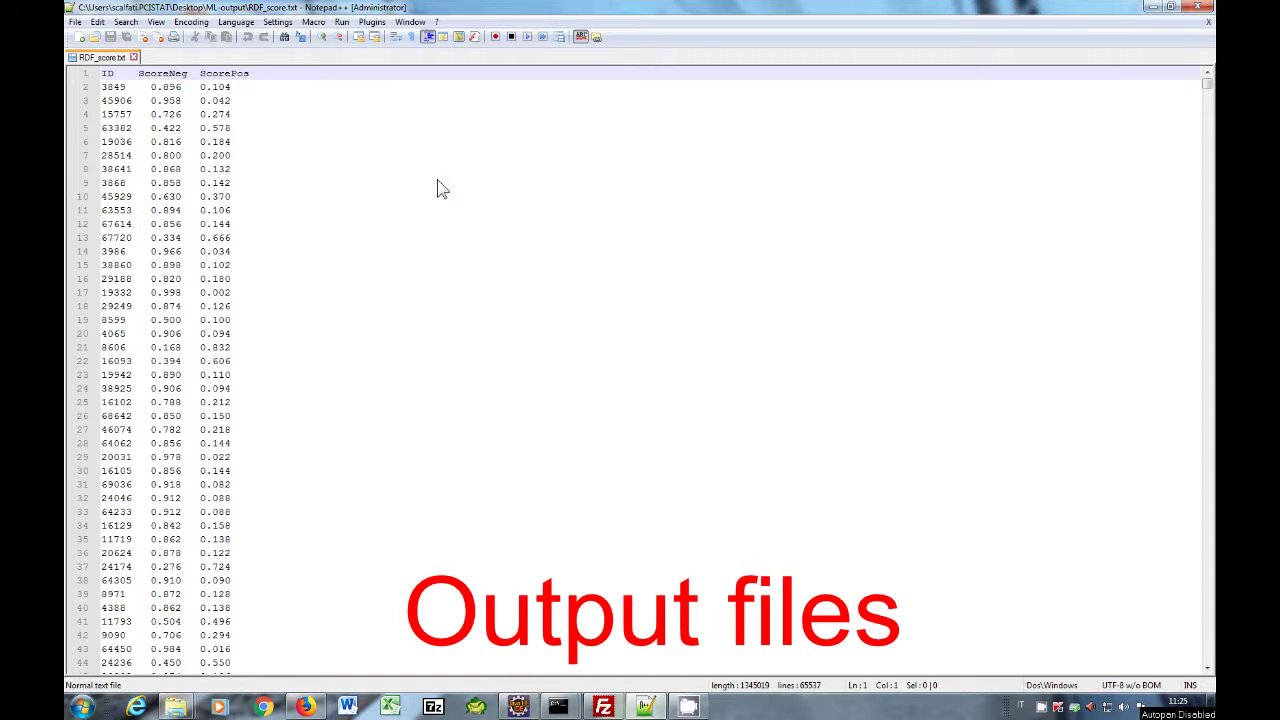
left_click(1153, 7)
right_click(505, 110)
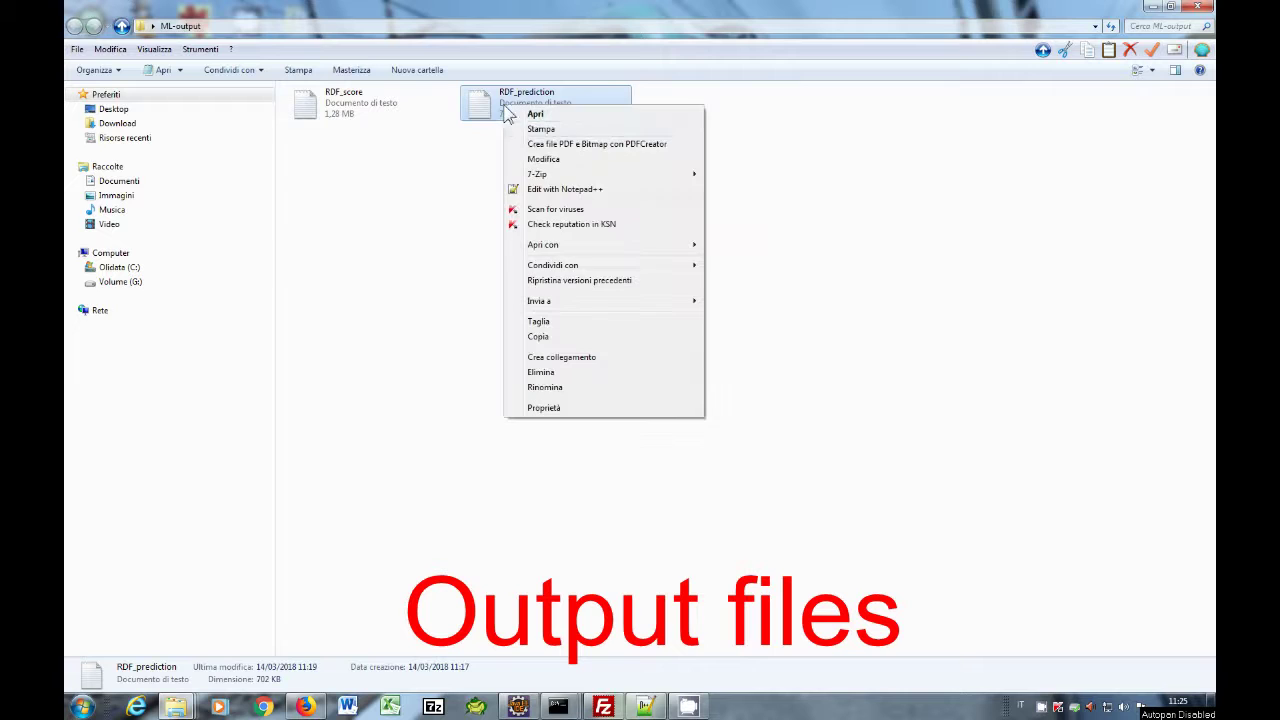
left_click(557, 190)
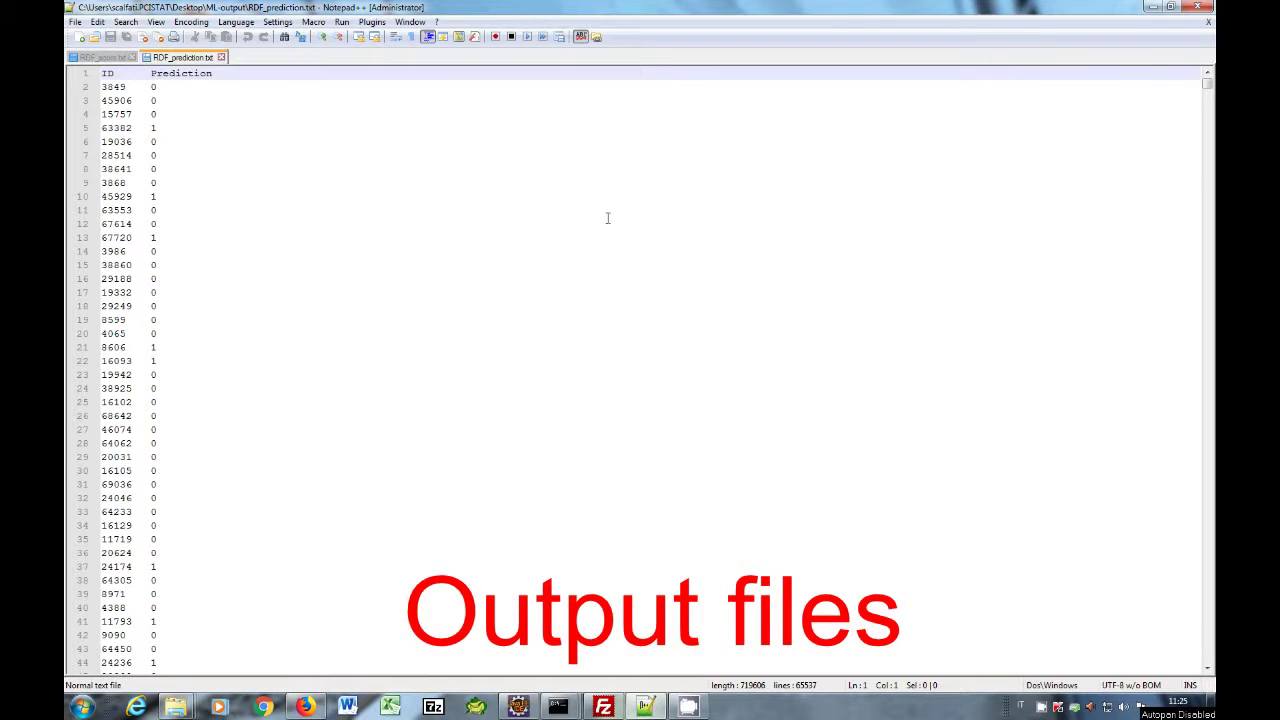